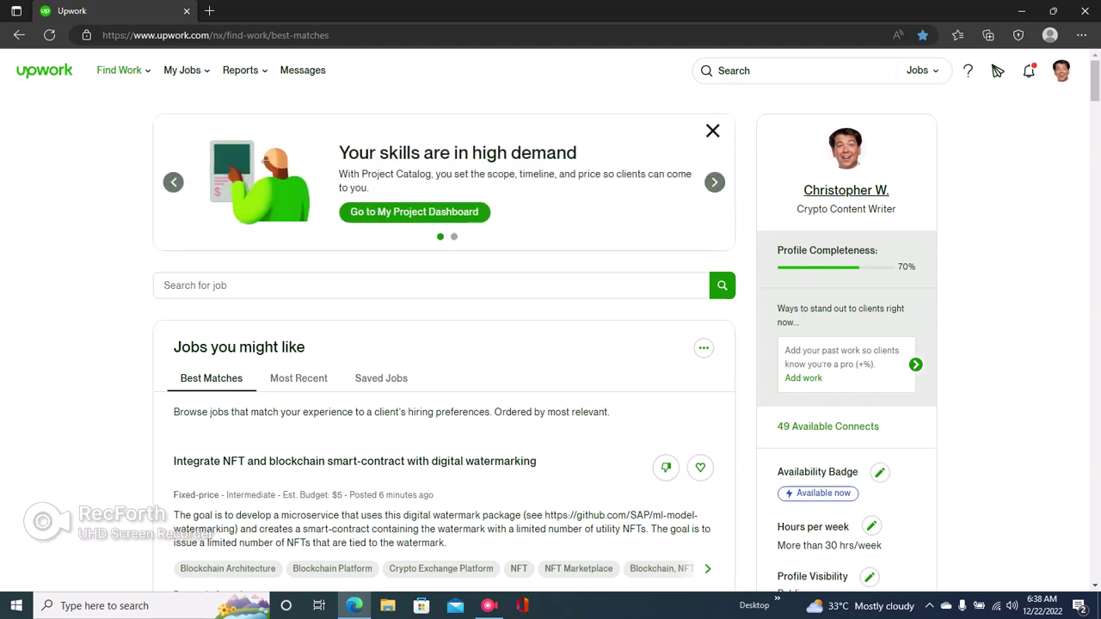
Check the 49 available Connects and scroll through the Best Matches job feed
left_click_drag(777, 427, 881, 426)
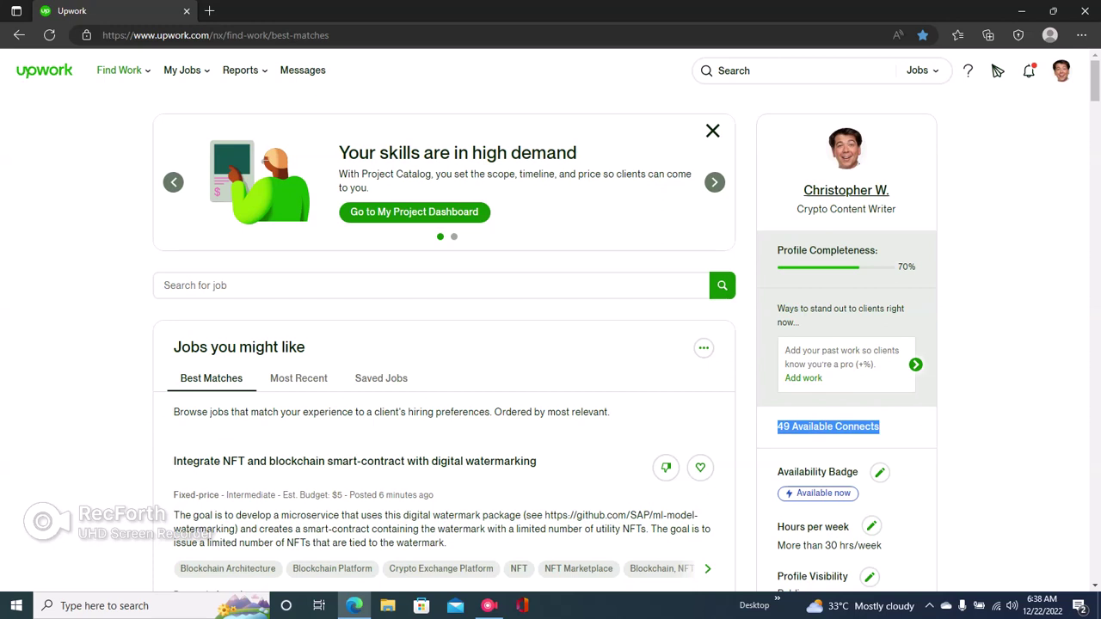
left_click(881, 426)
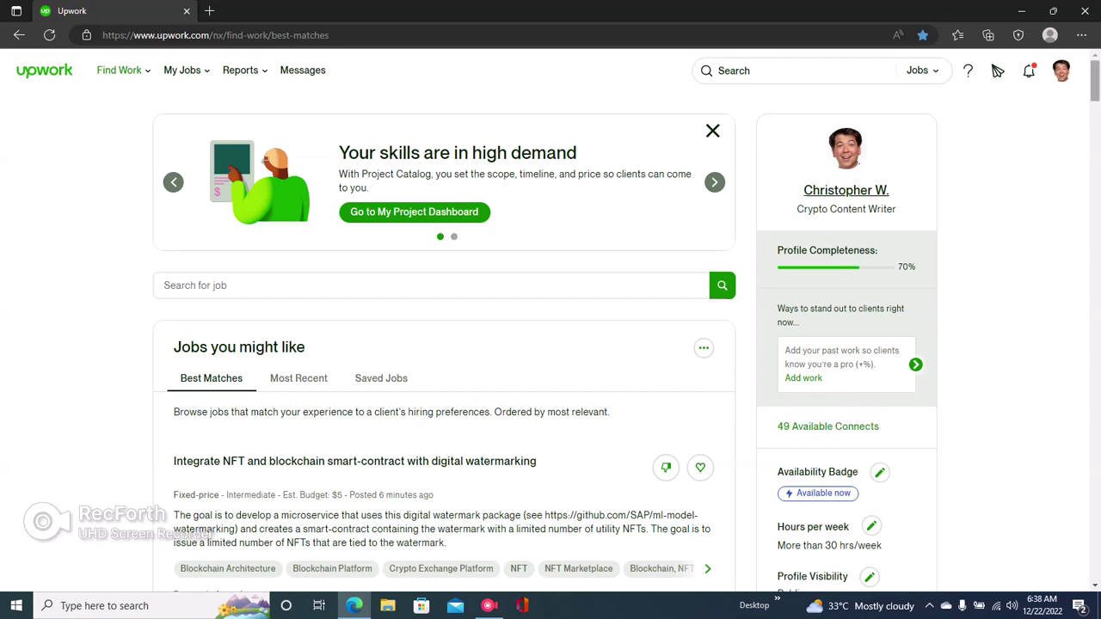
scroll(550, 327, "down", 1)
scroll(551, 327, "down", 6)
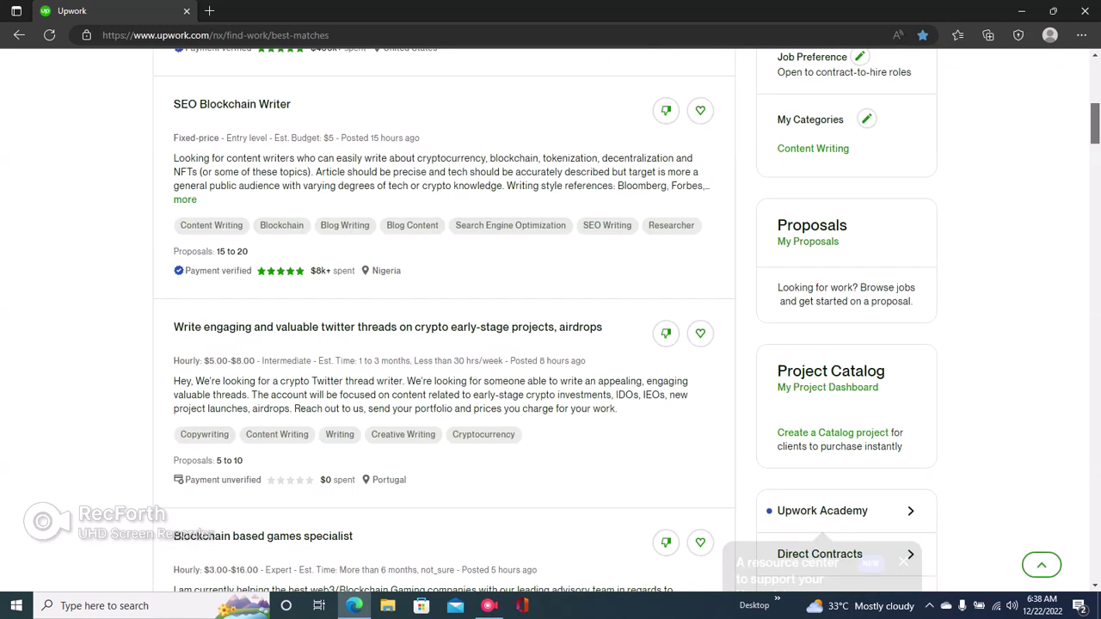
scroll(550, 327, "up", 2)
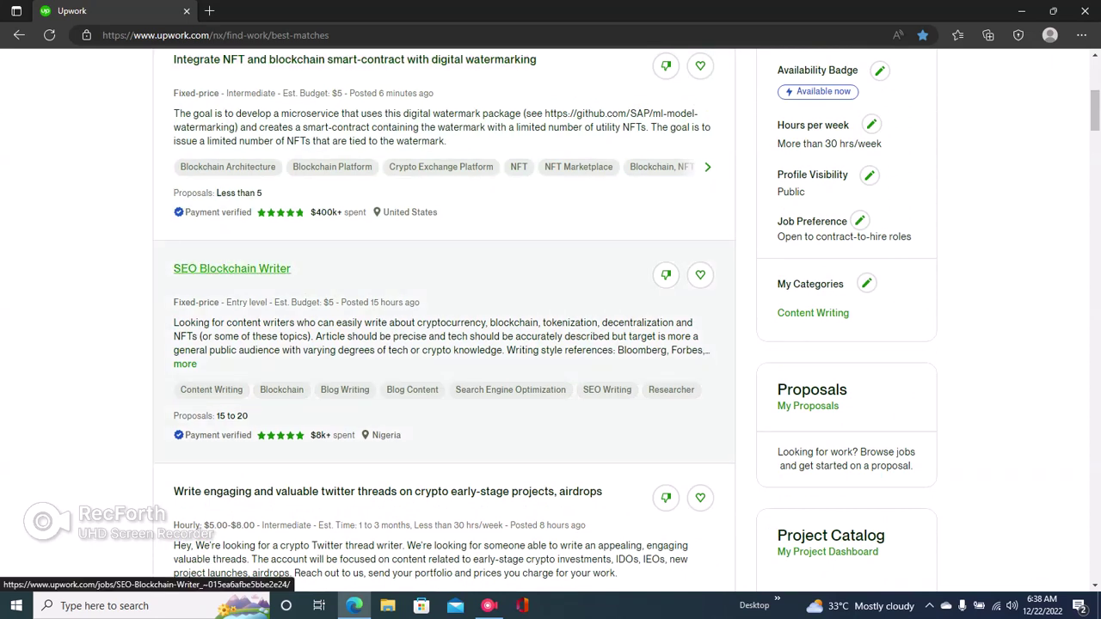
Open the SEO Blockchain Writer job, dismiss the boost announcement and note the client's 4.97 rating
left_click(233, 269)
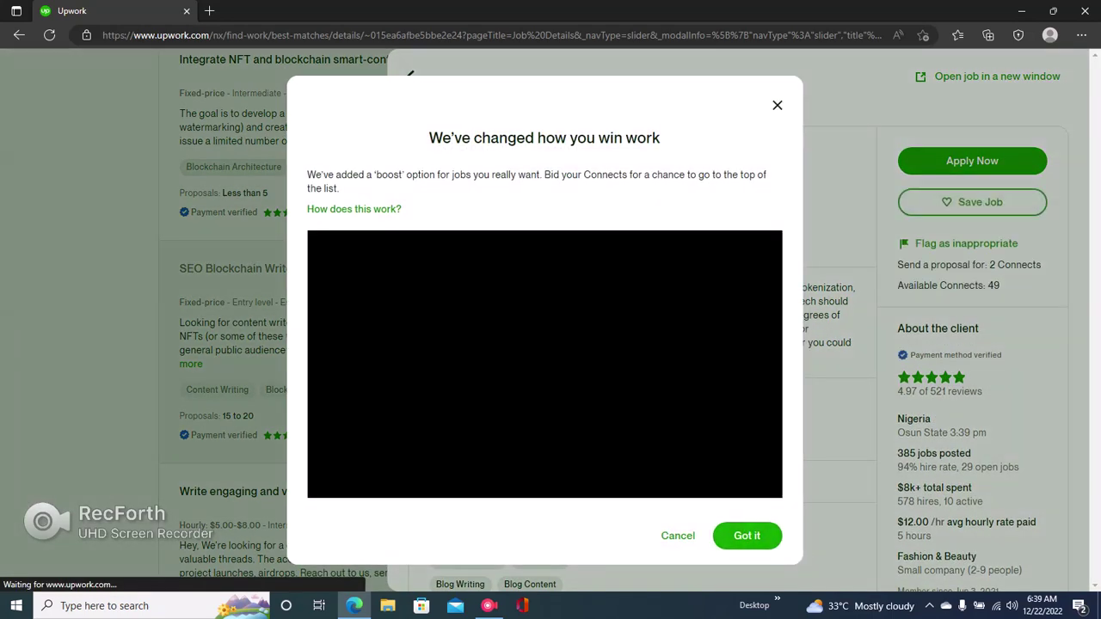
key("Escape")
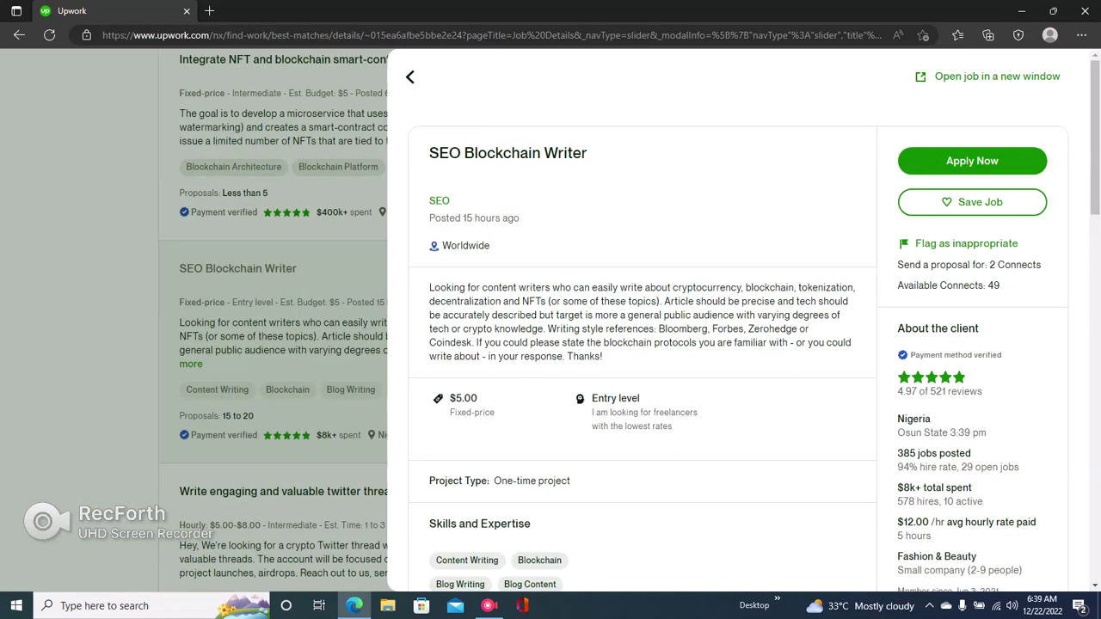
left_click_drag(898, 392, 982, 391)
Scroll through the job description and client history, then return to the top
scroll(737, 326, "down", 3)
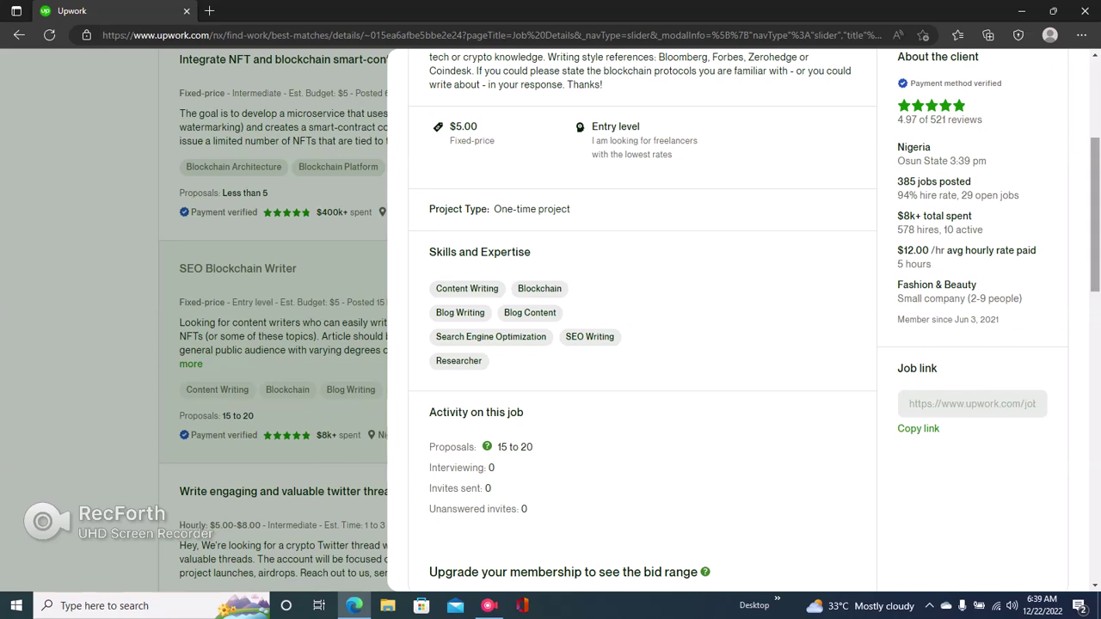
scroll(738, 327, "up", 1)
scroll(738, 326, "down", 5)
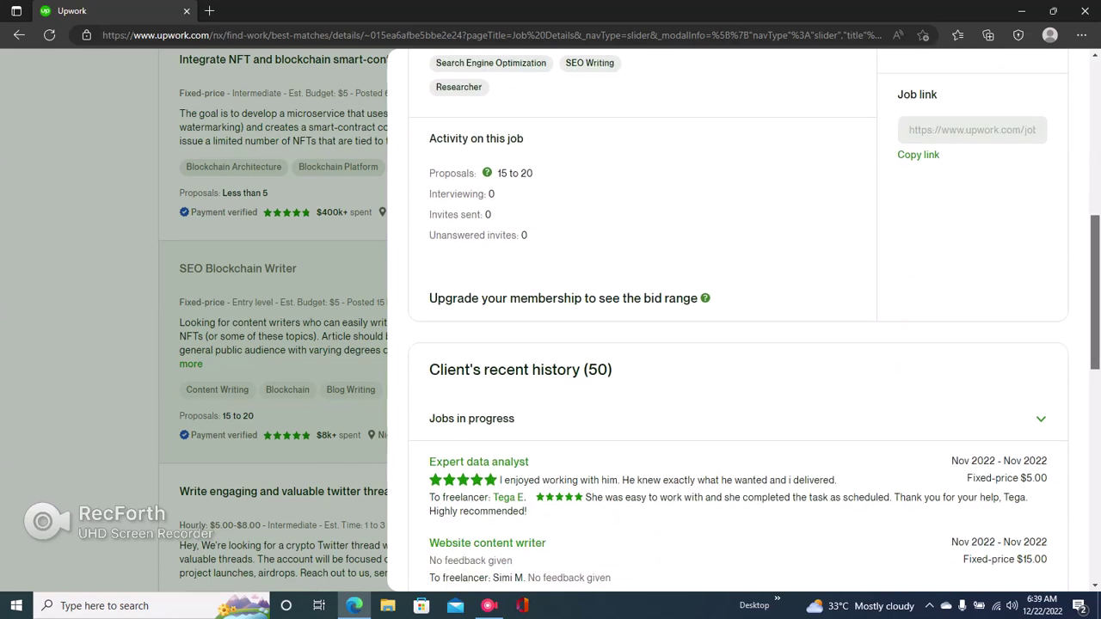
scroll(738, 327, "down", 4)
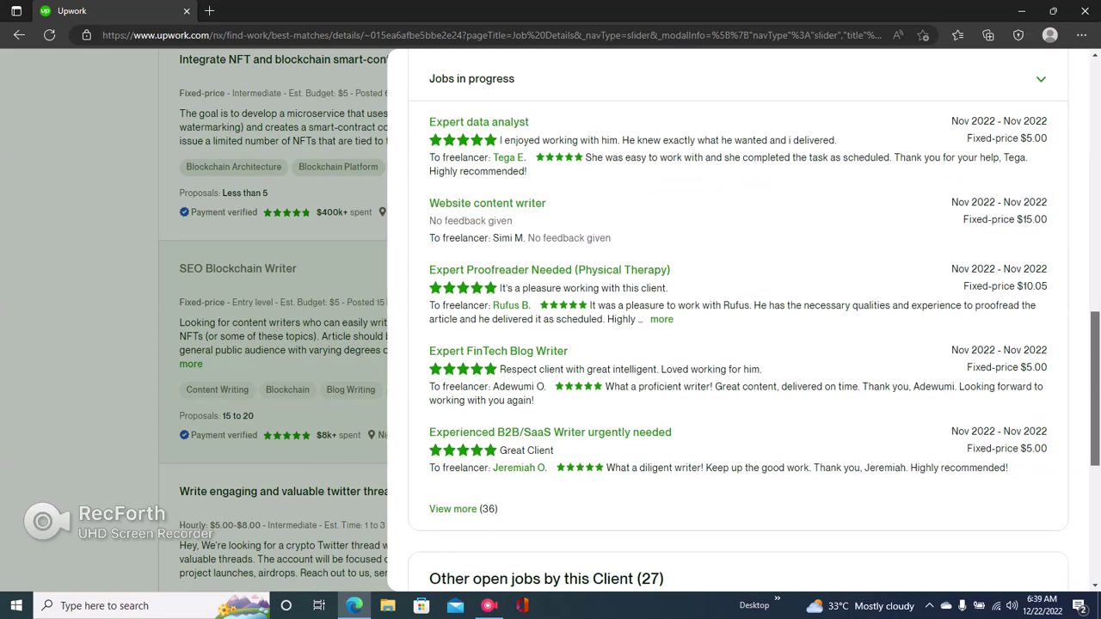
scroll(738, 327, "down", 2)
scroll(738, 327, "up", 10)
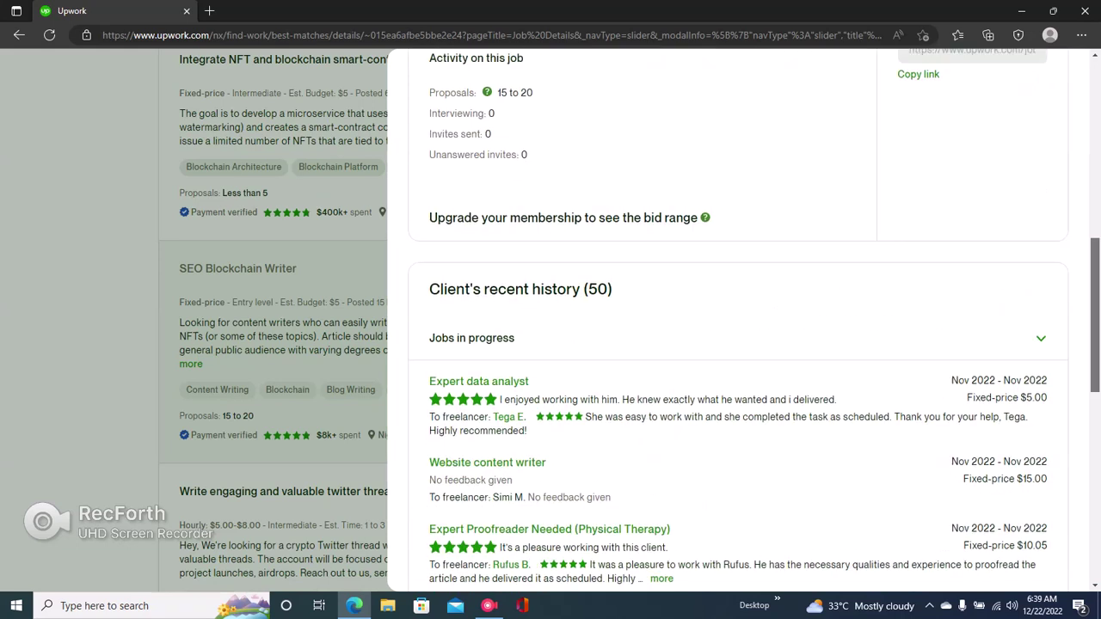
scroll(738, 327, "up", 5)
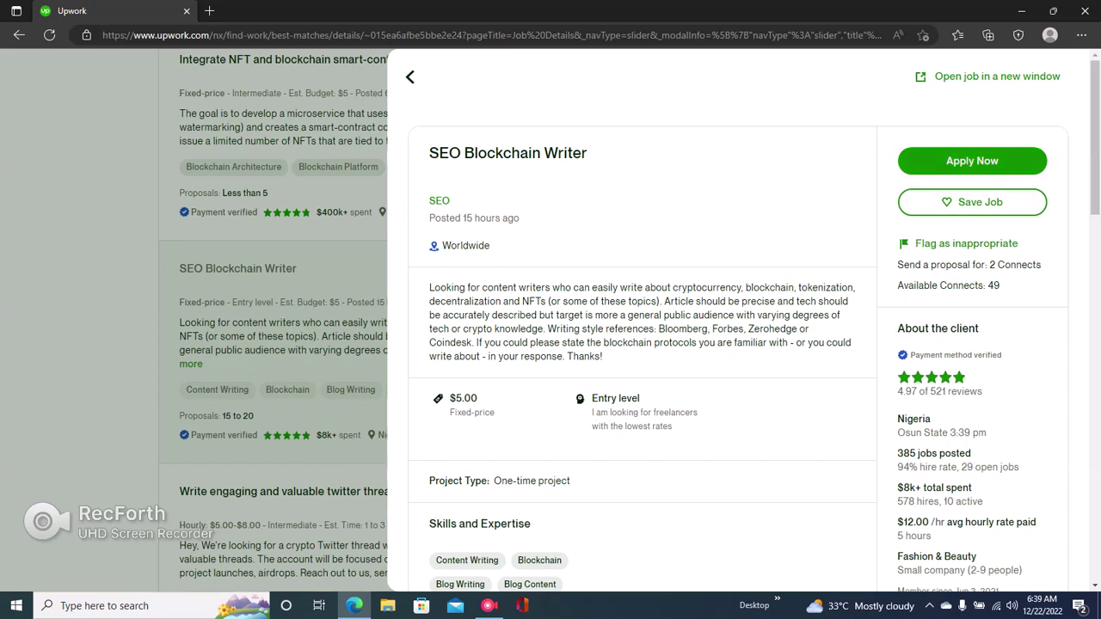
scroll(740, 327, "down", 5)
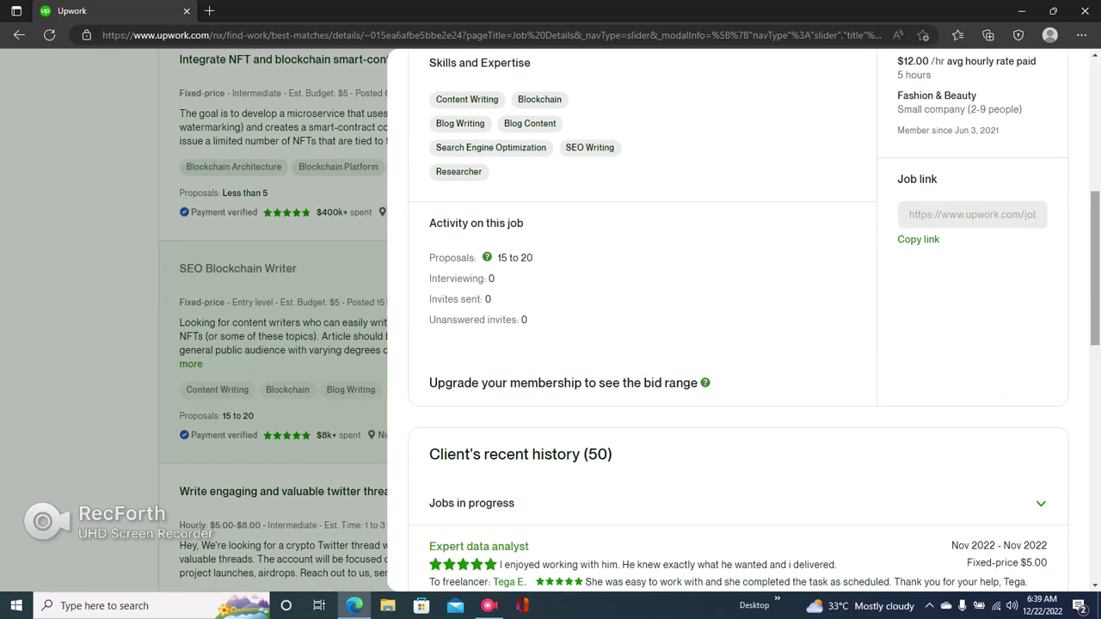
left_click_drag(430, 258, 533, 258)
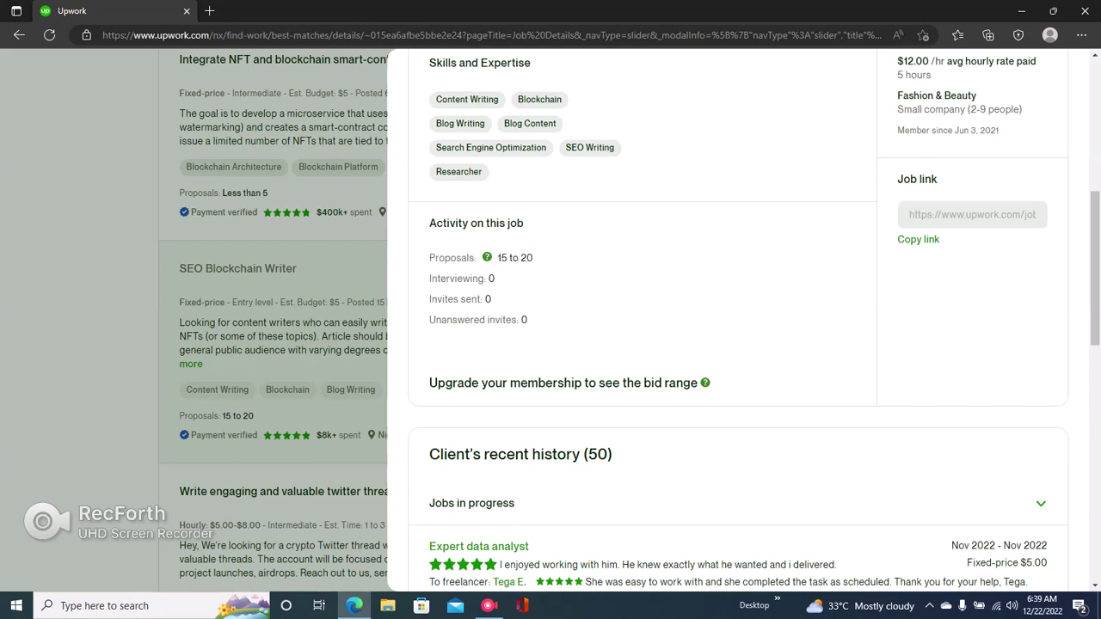
mouse_move(430, 279)
left_mouse_down()
mouse_move(478, 279)
mouse_move(461, 278)
mouse_move(461, 258)
mouse_move(429, 258)
left_mouse_up()
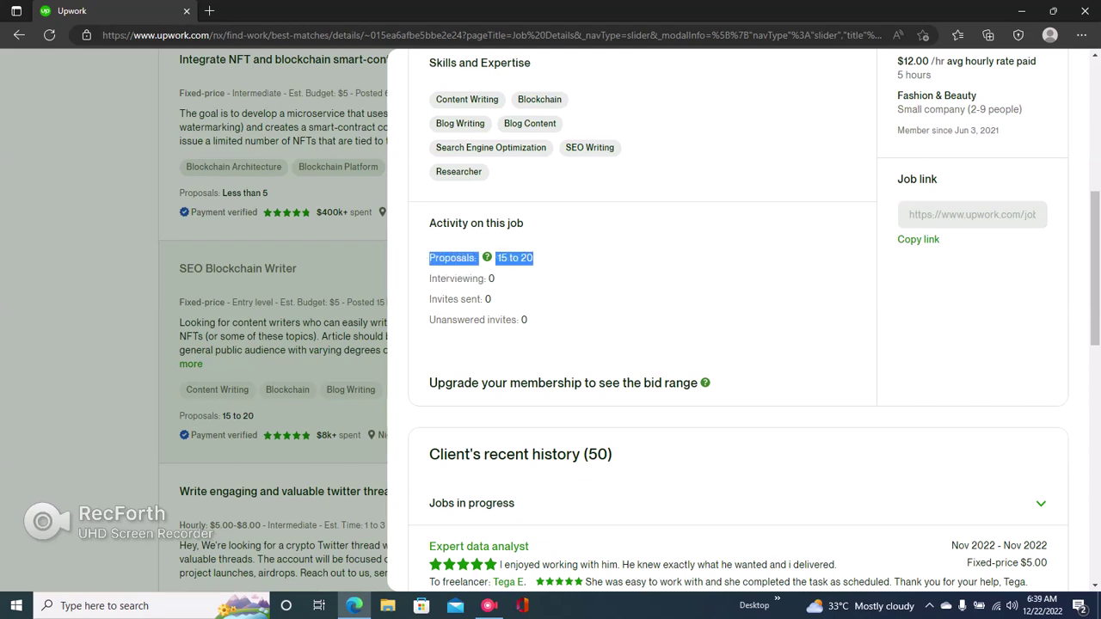
left_click(435, 225)
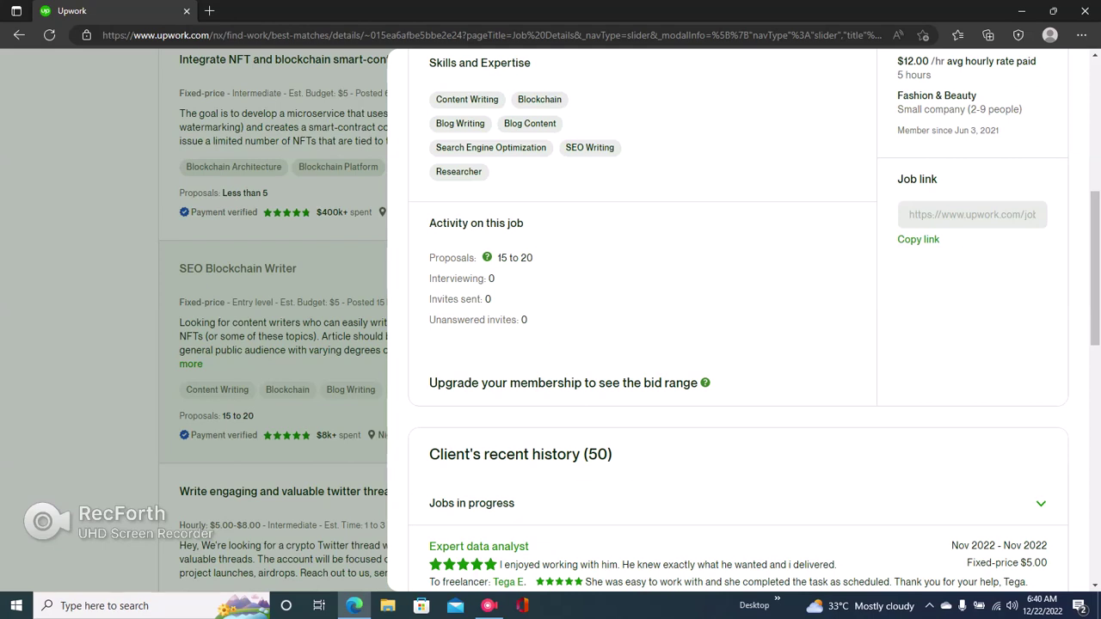
scroll(738, 320, "up", 5)
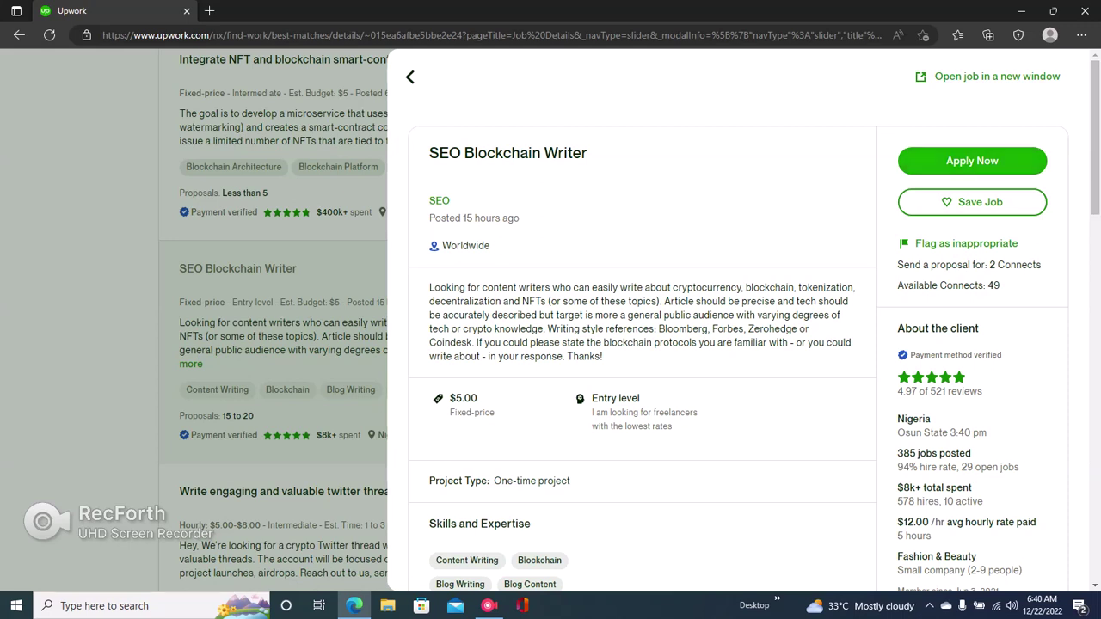
scroll(738, 320, "down", 2)
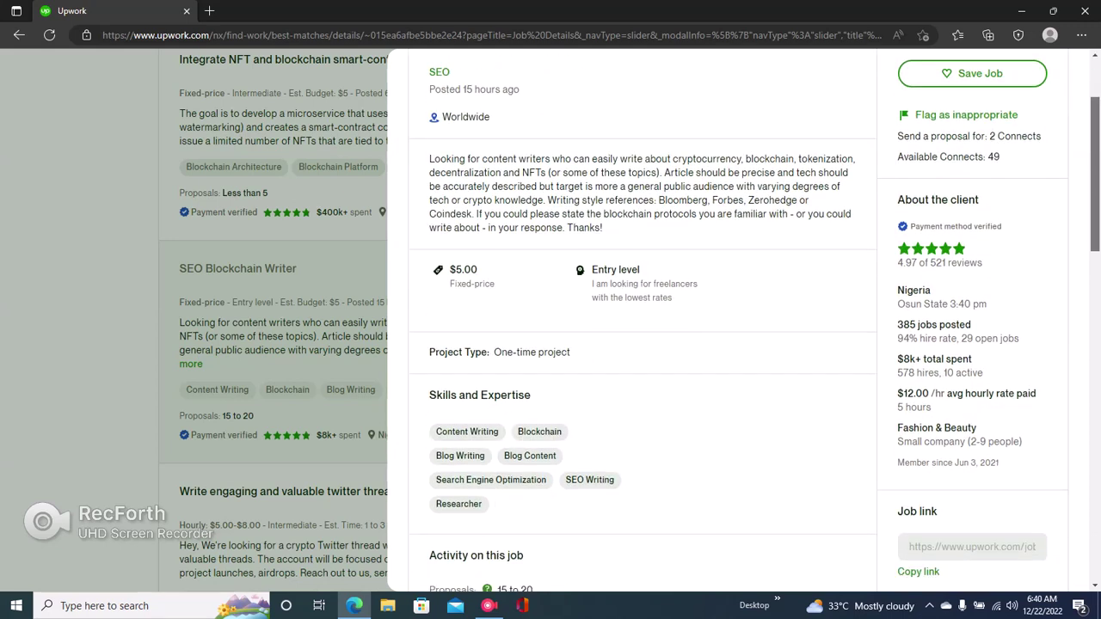
scroll(738, 320, "down", 2)
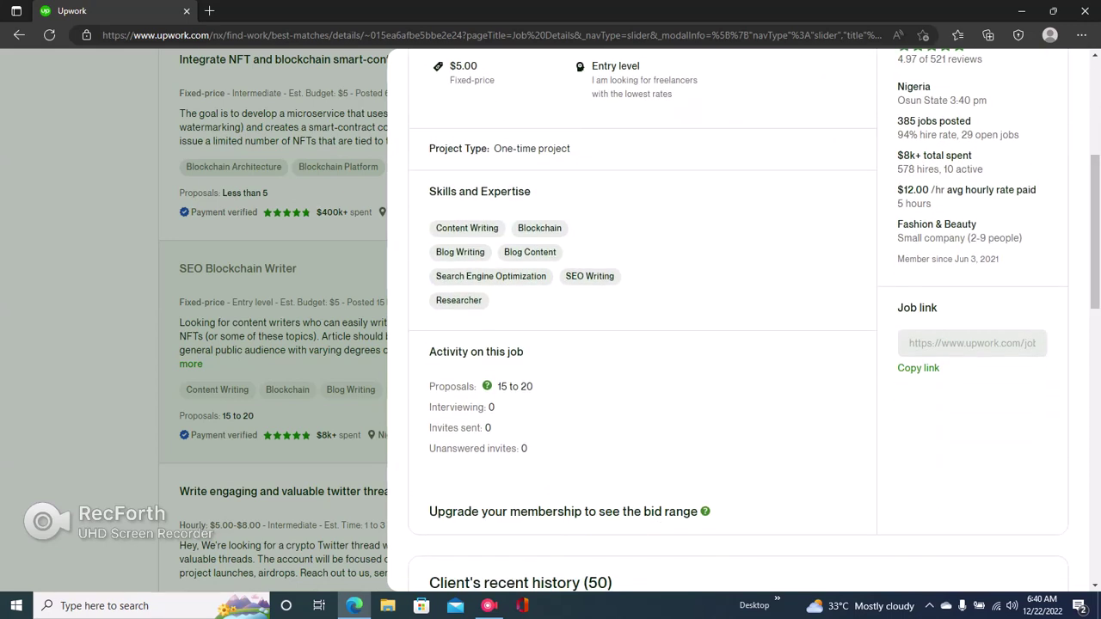
left_click_drag(533, 386, 495, 386)
Close the Connects explanation and keep the General profile for the 2-Connect proposal
left_click(508, 386)
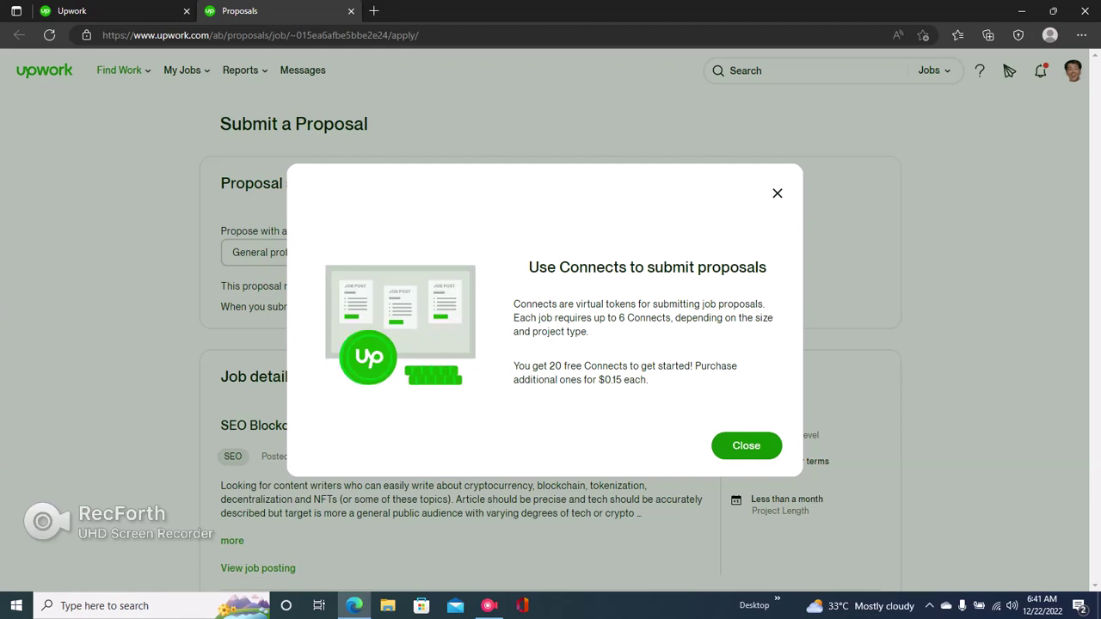
left_click(745, 446)
left_click(317, 252)
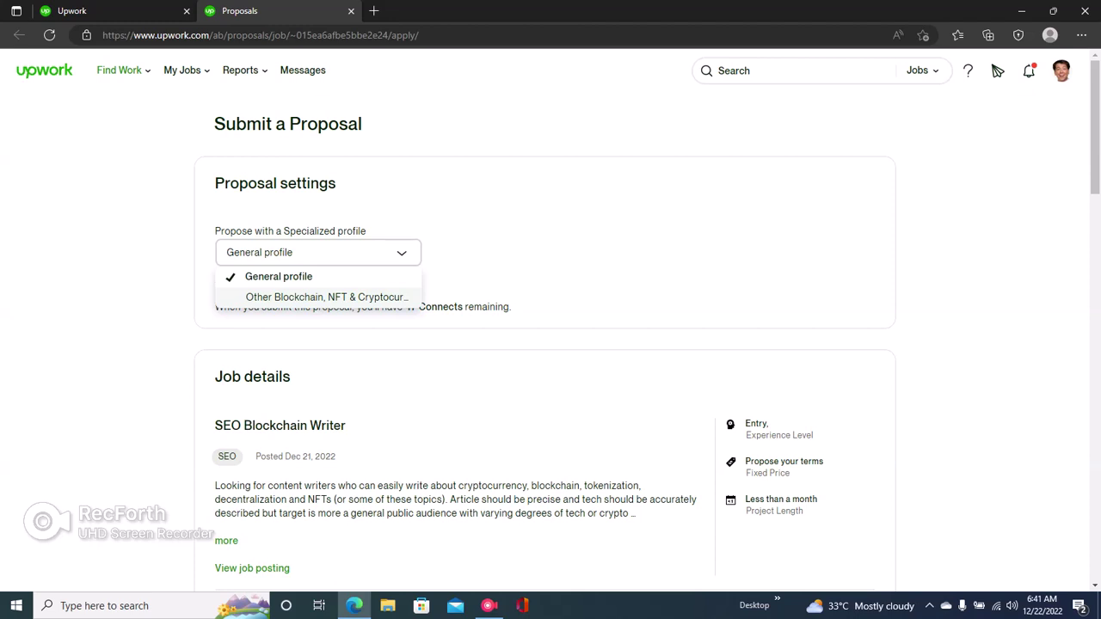
key("Escape")
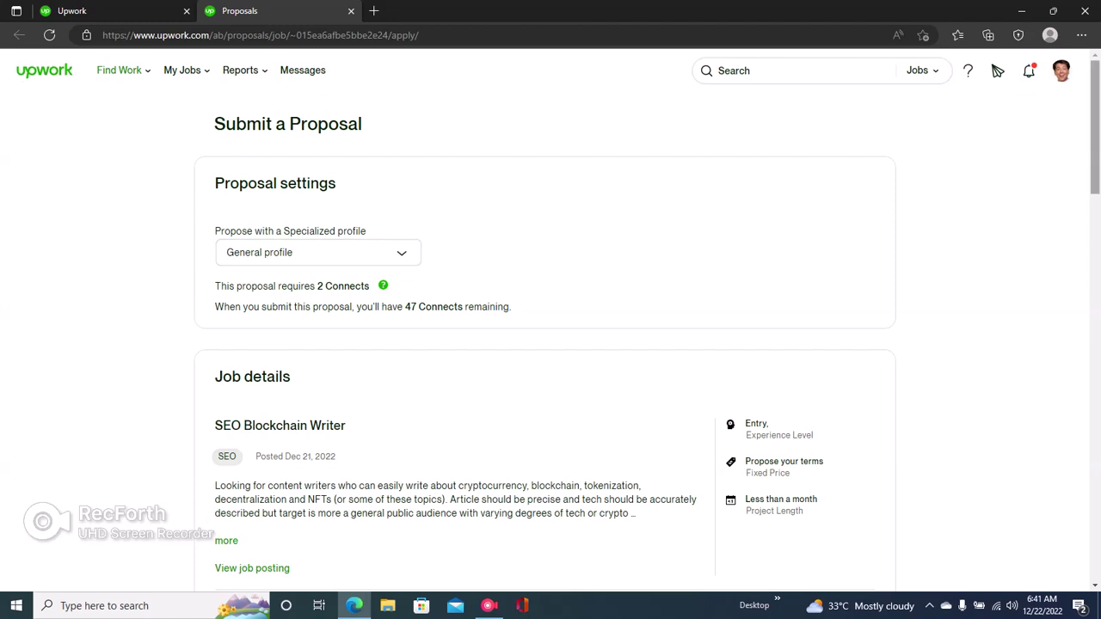
In the Terms section, choose 'Less than 1 month' as the project duration
scroll(550, 344, "down", 3)
scroll(550, 344, "down", 1)
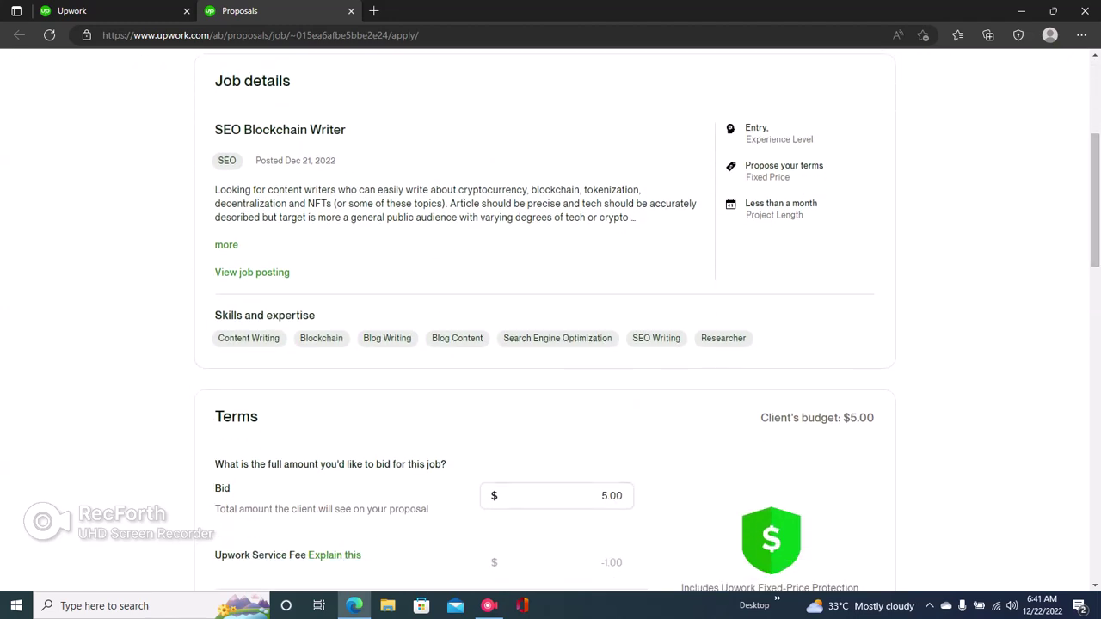
scroll(550, 344, "down", 3)
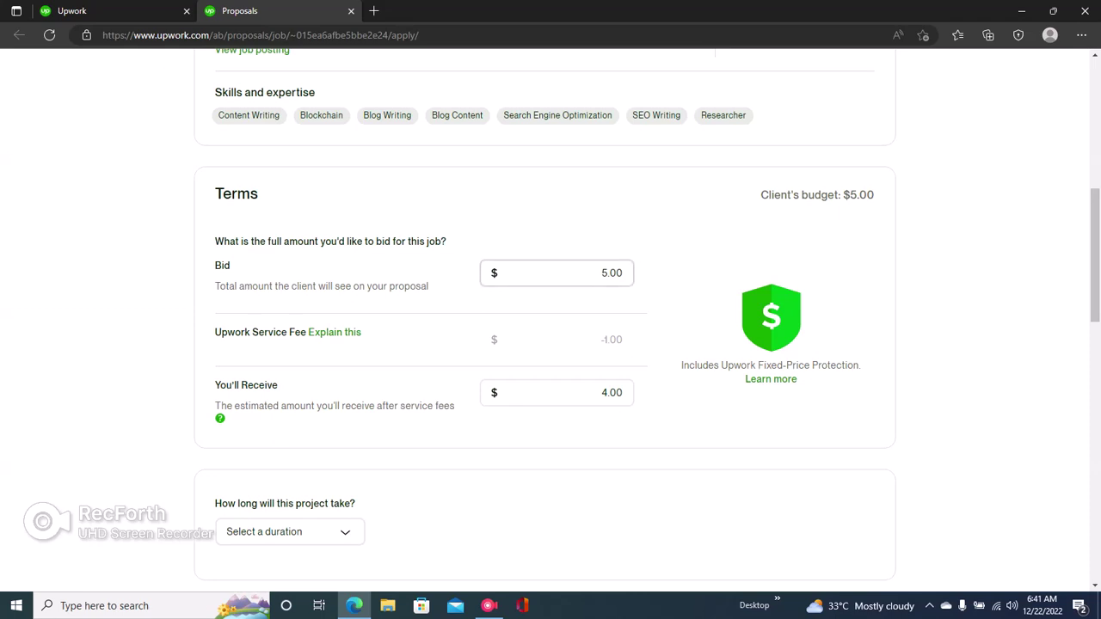
scroll(550, 319, "down", 3)
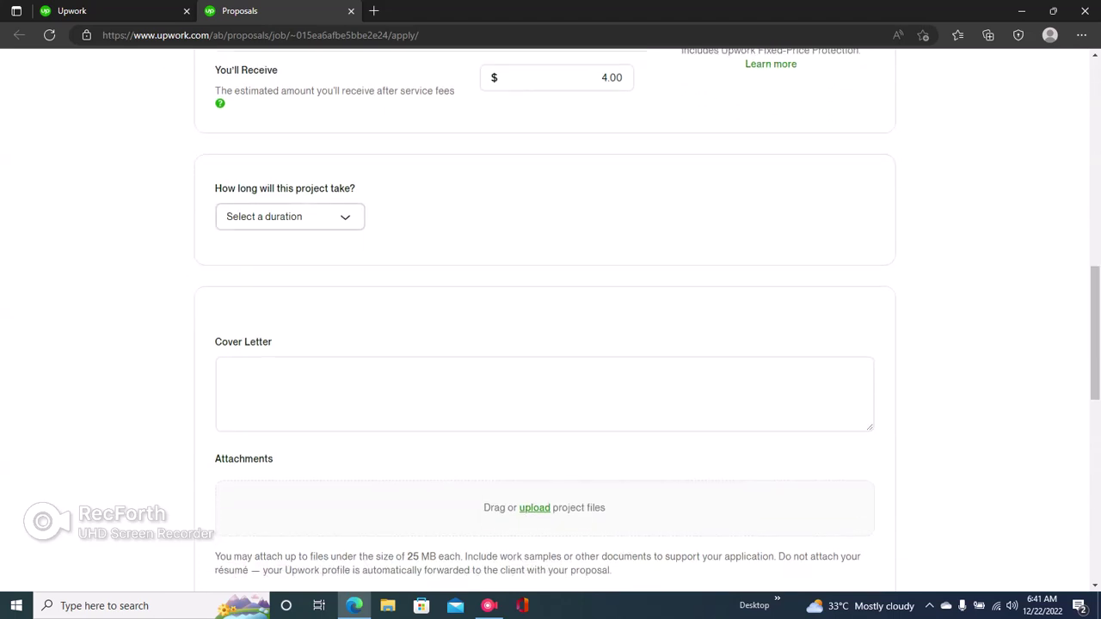
left_click(289, 216)
left_click(266, 302)
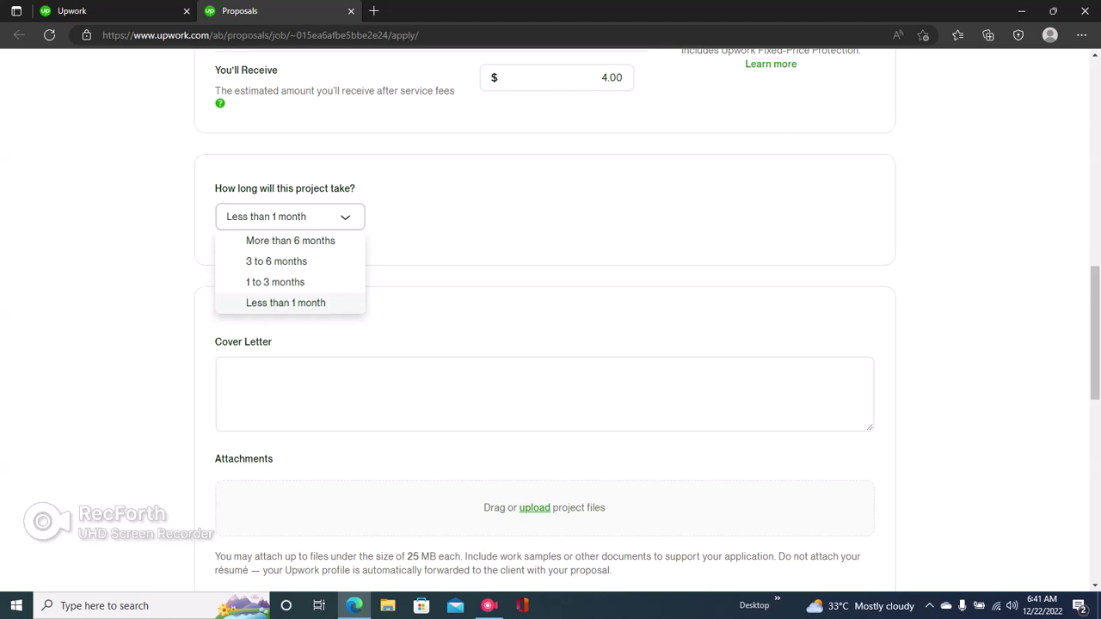
scroll(550, 309, "down", 2)
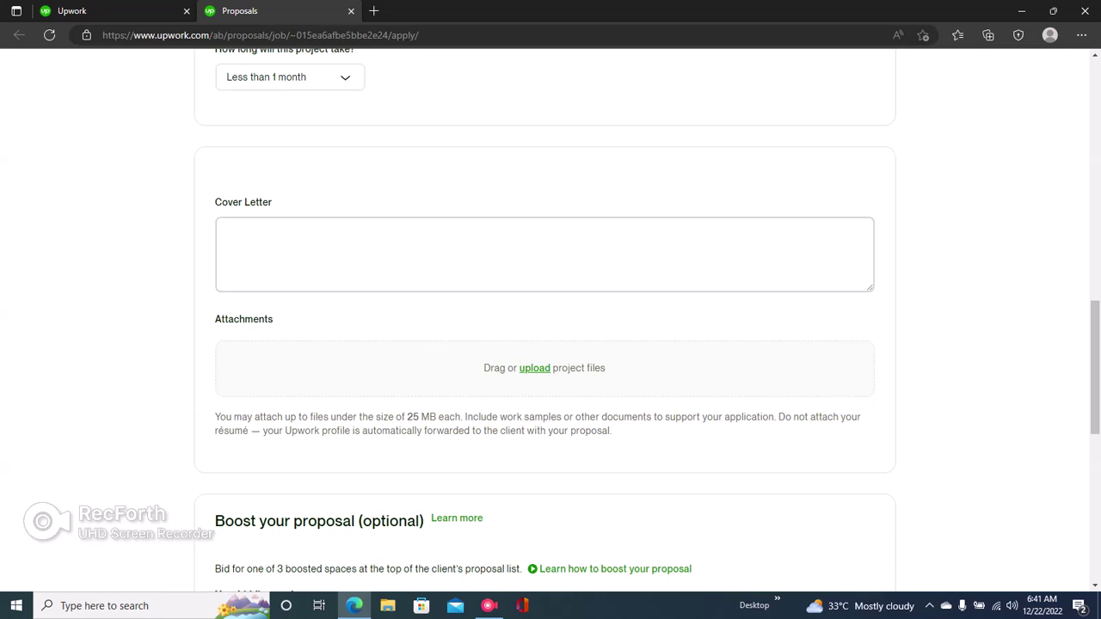
Type the cover letter points '1 Identify the painpoint', '2 Show what you will do for the client', '3 Call to action'
type("1")
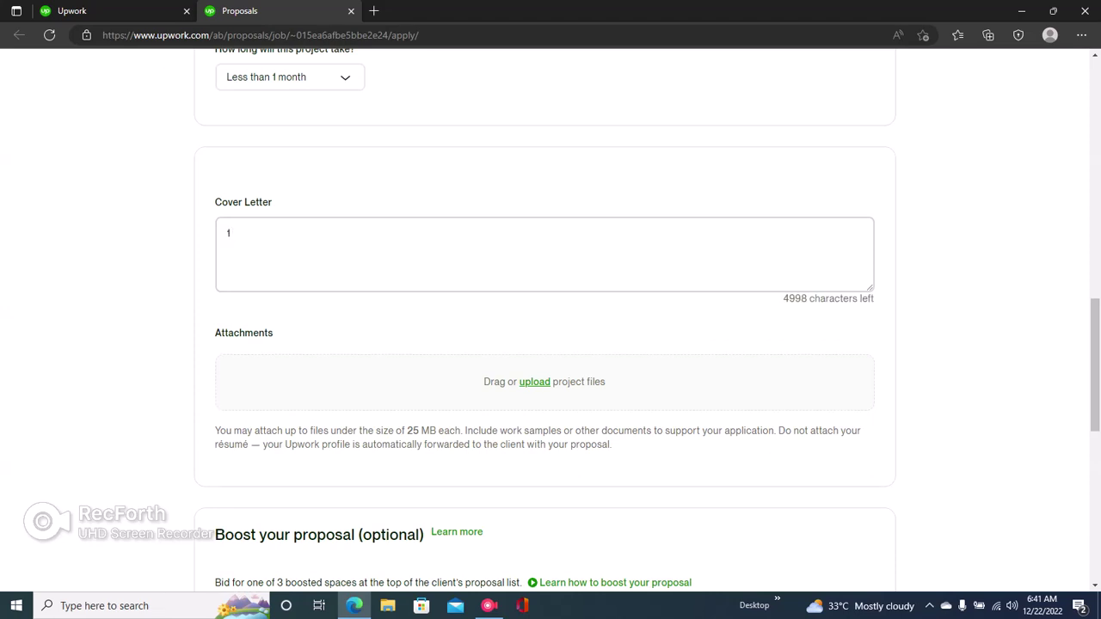
type(" Identify the painpoint")
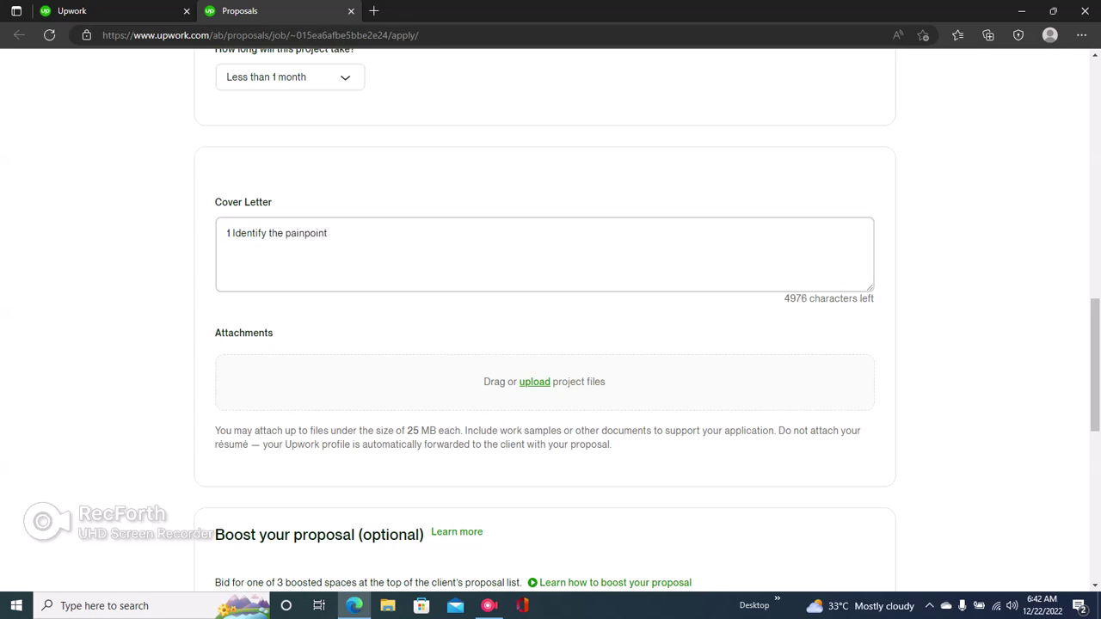
key("Return")
key("Return")
type("2")
type("Show what you will ")
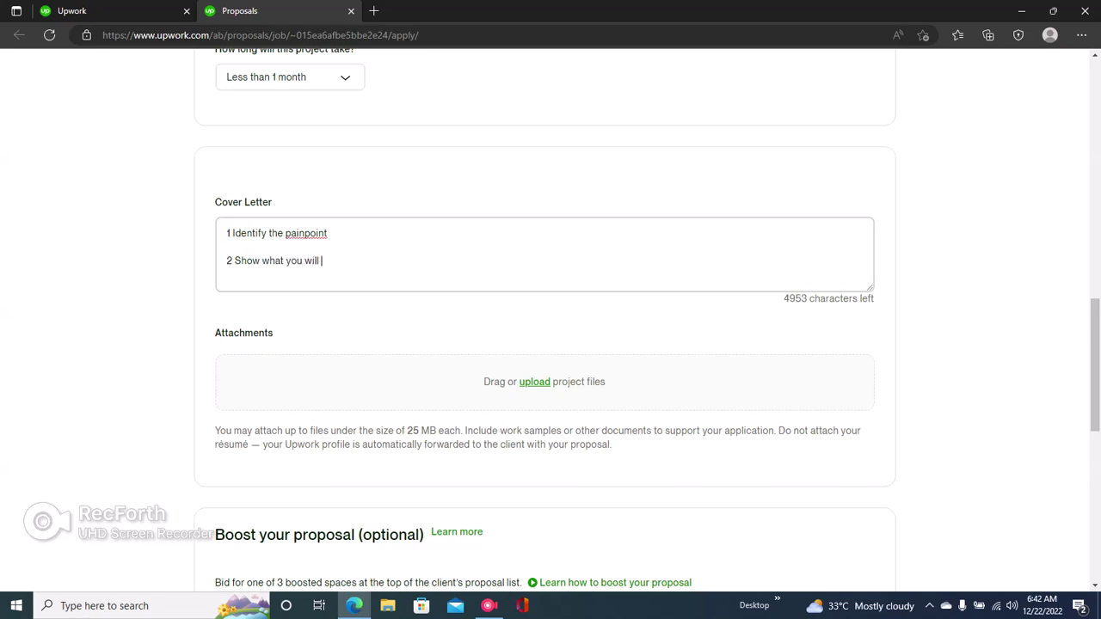
type("do for the clieny")
key("BackSpace")
type("t")
key("Return")
key("Return")
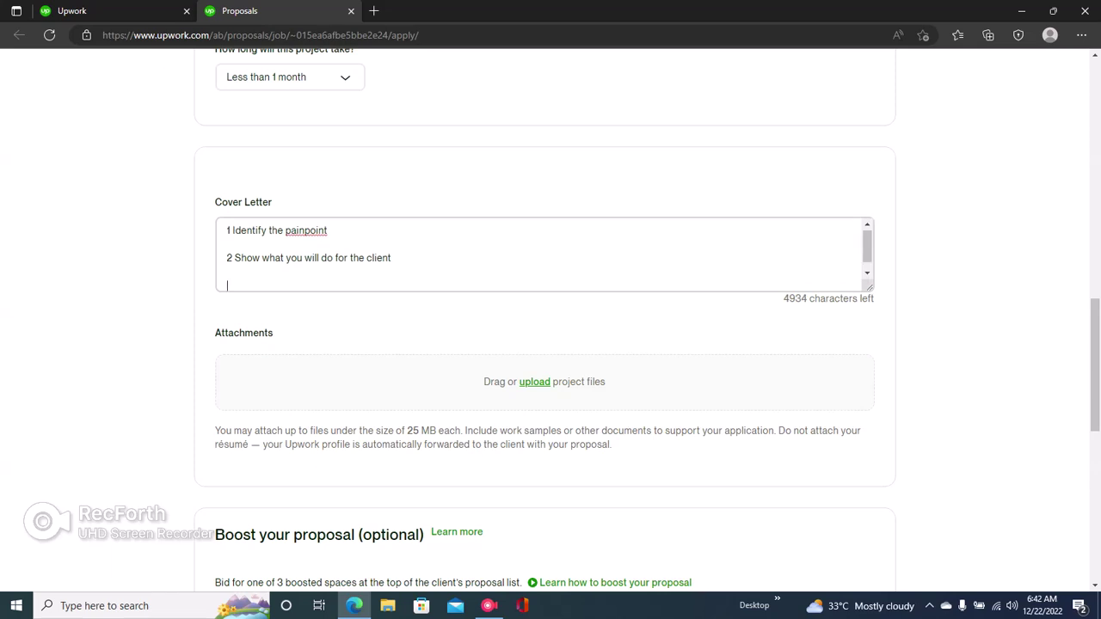
type("3 Call to action")
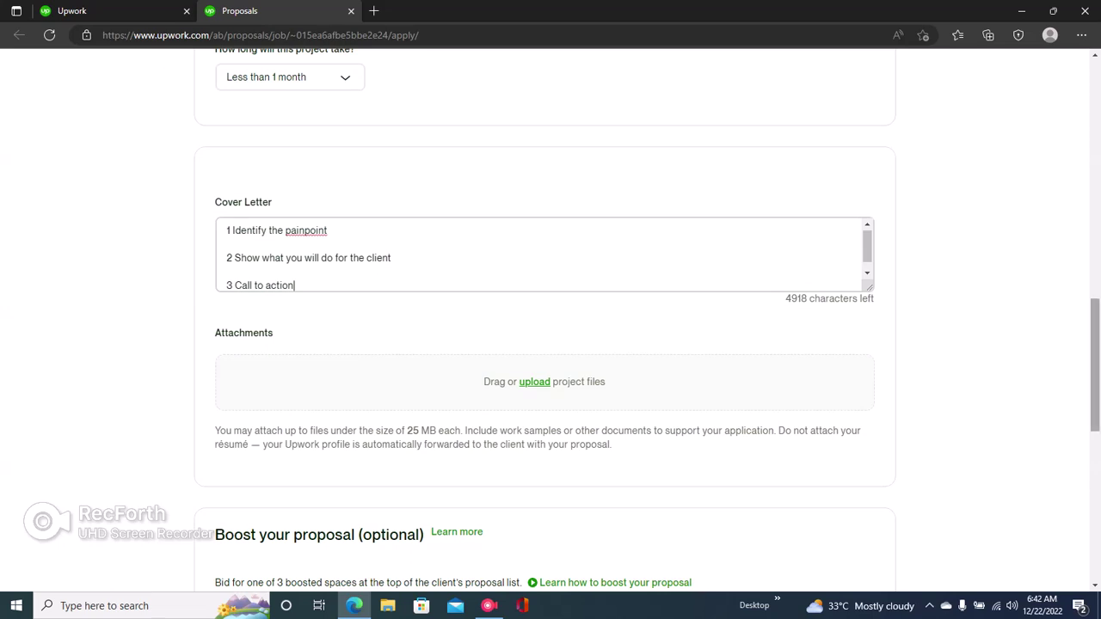
scroll(551, 327, "up", 8)
Expand the full job description with 'more', then scroll back to the cover letter
scroll(550, 327, "up", 4)
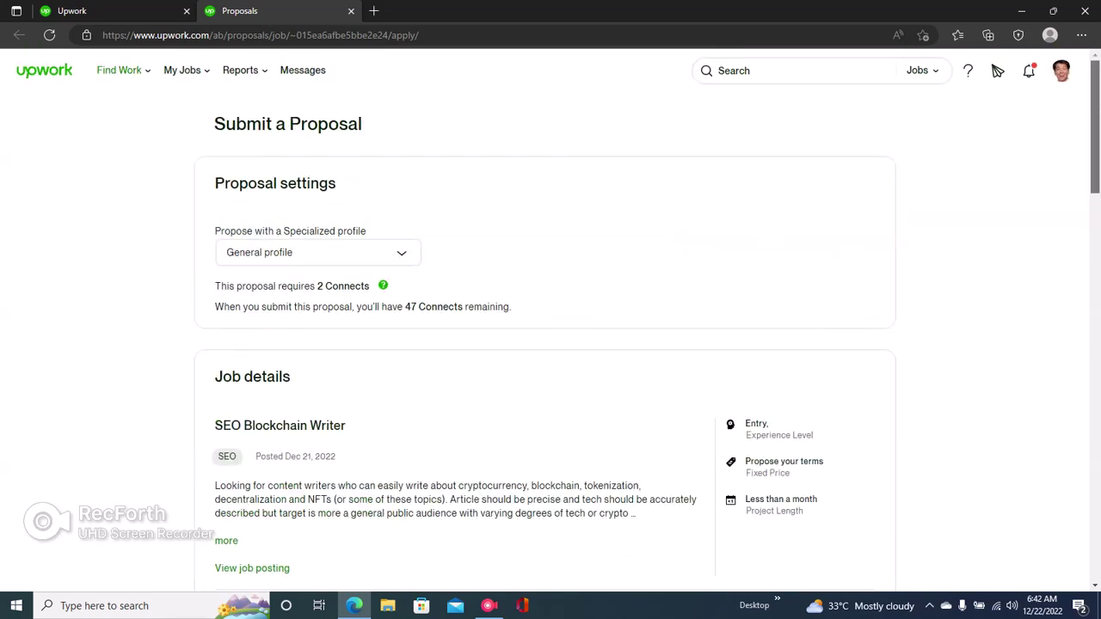
scroll(550, 327, "down", 4)
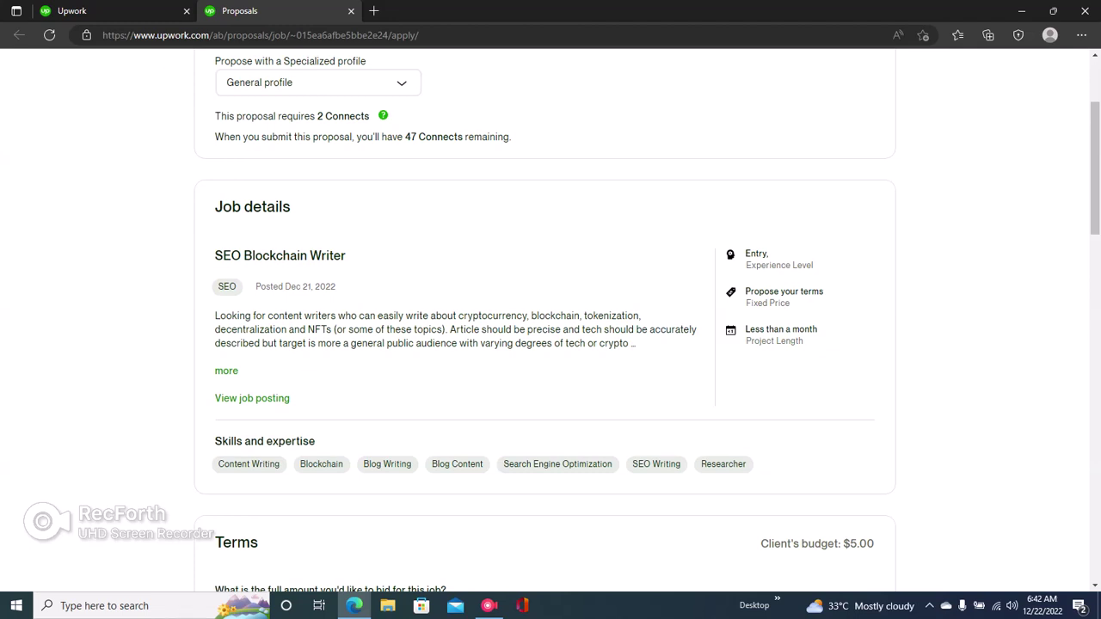
left_click(226, 371)
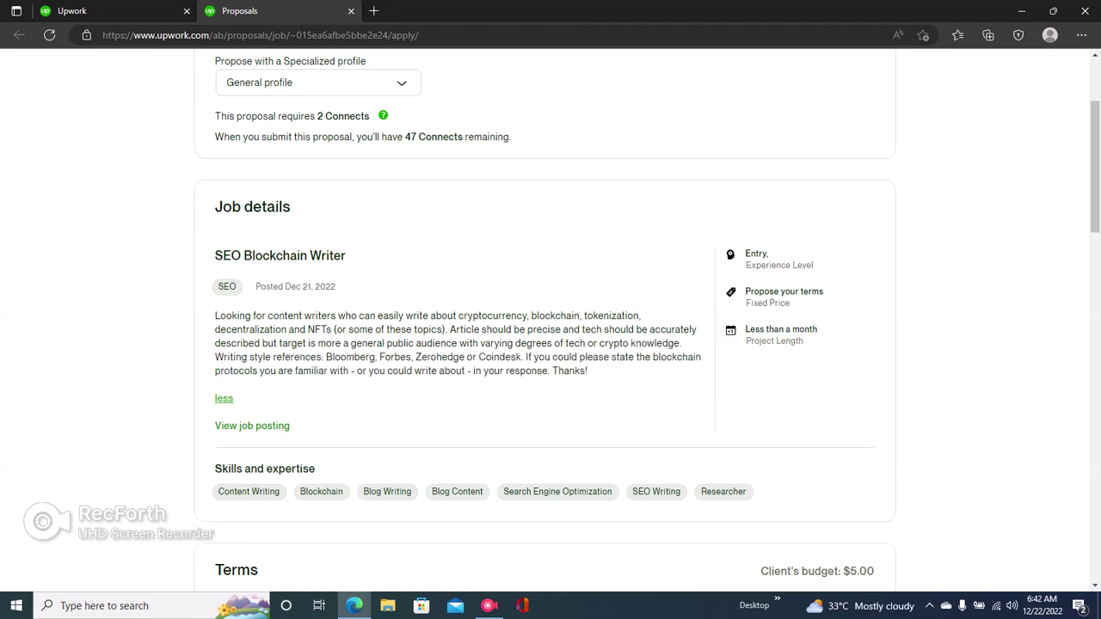
scroll(550, 327, "down", 10)
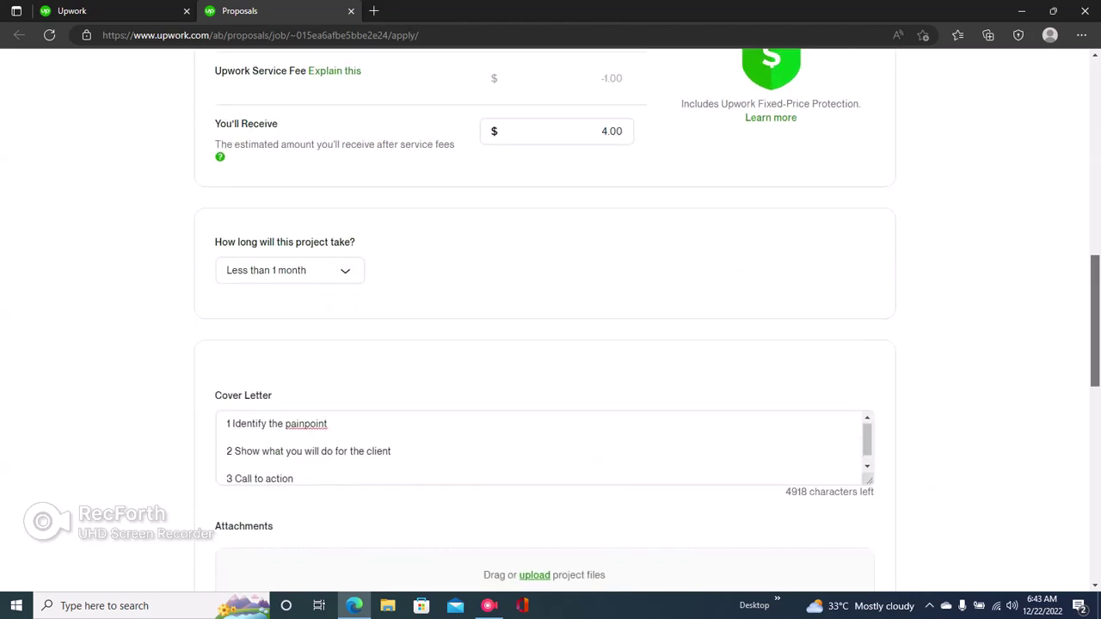
scroll(551, 327, "up", 2)
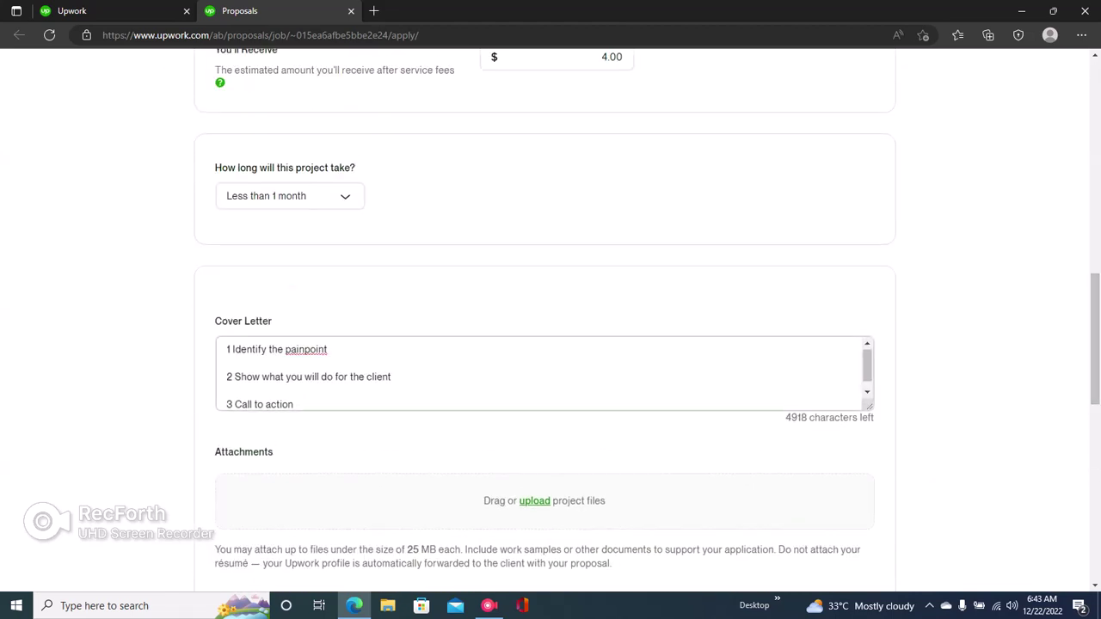
Under point 1, write the crypto, NFT and blockchain pitch ending 'top-notch content for any audience you choose.'
left_click(306, 349)
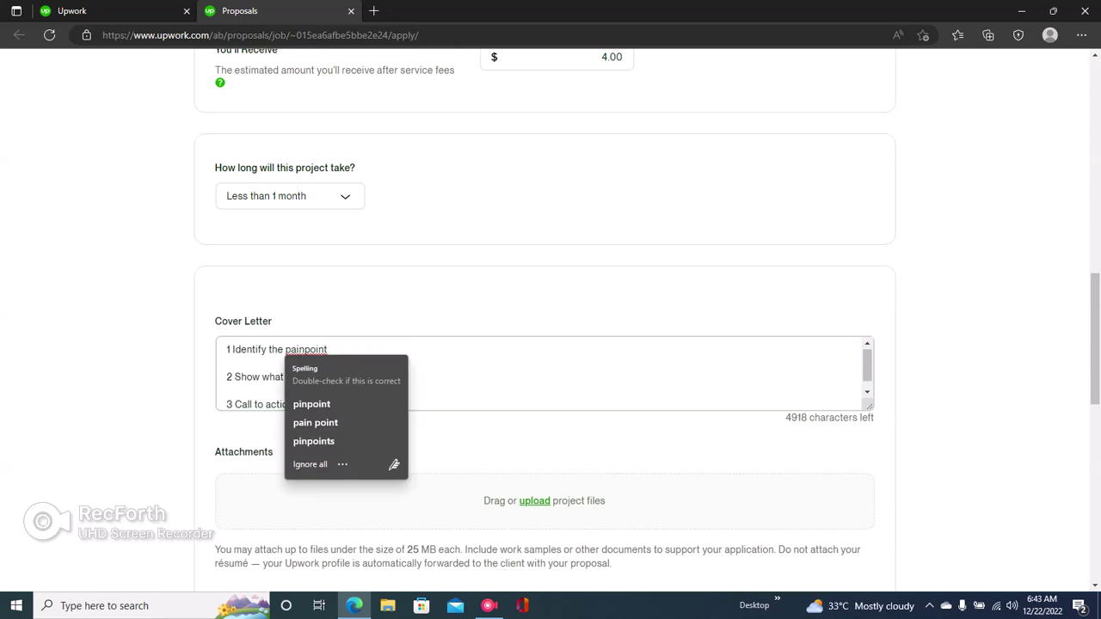
key("Return")
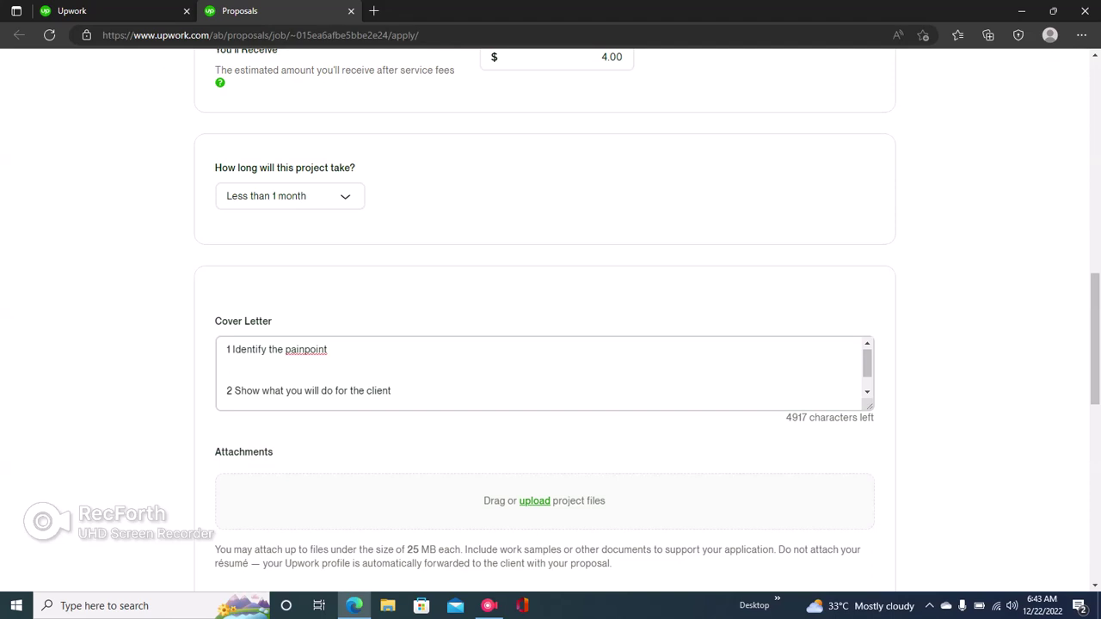
type("I can write stellar co")
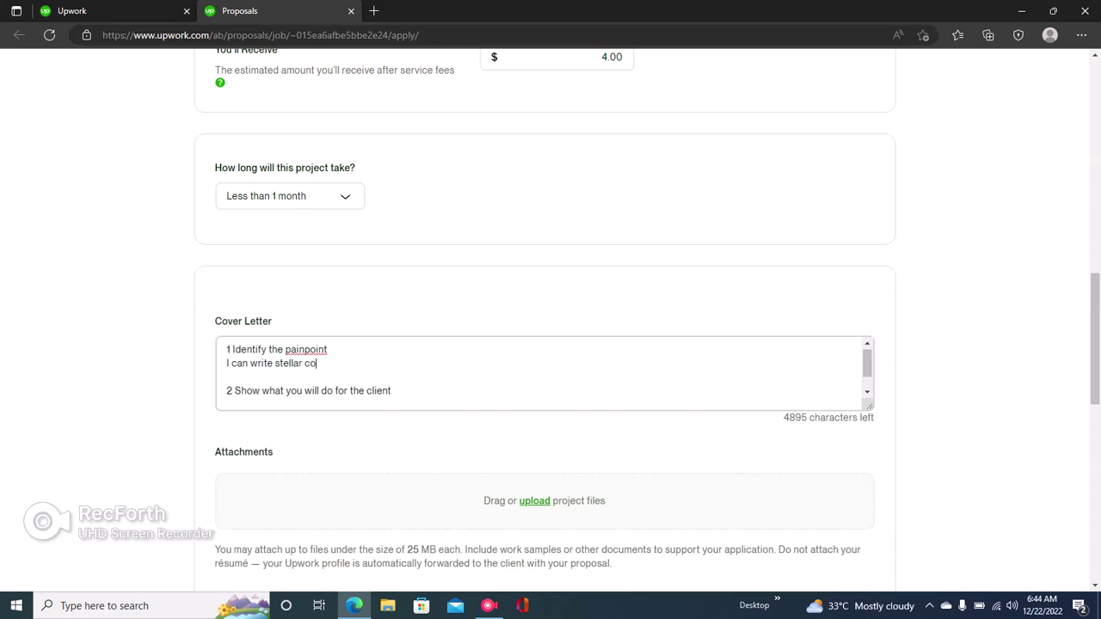
type("ntent on crypto, NF")
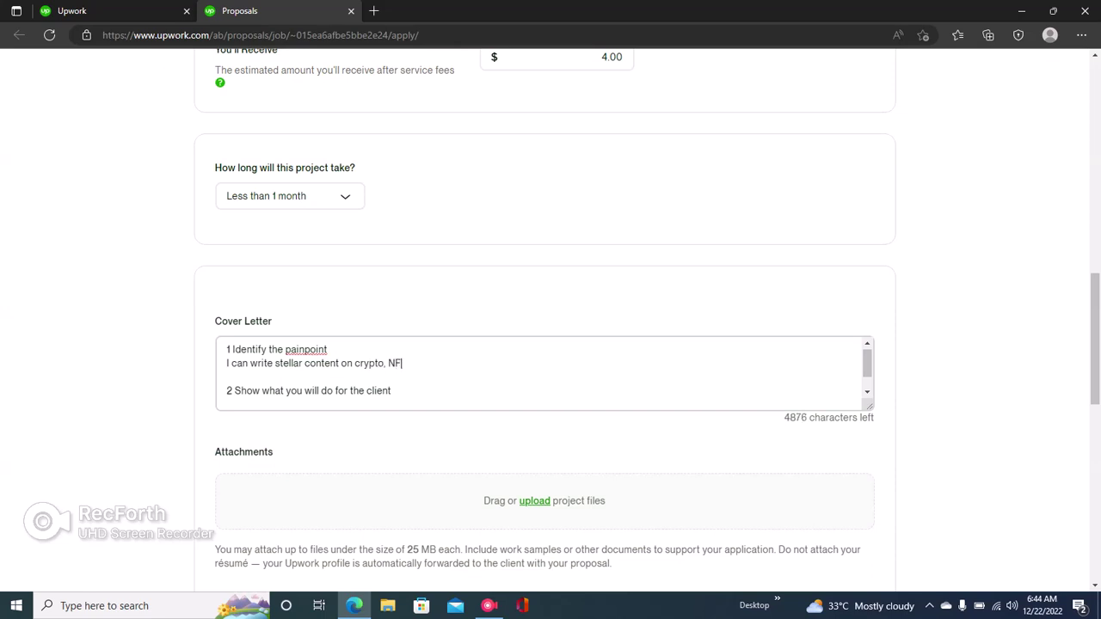
type("Ts and blockchain ")
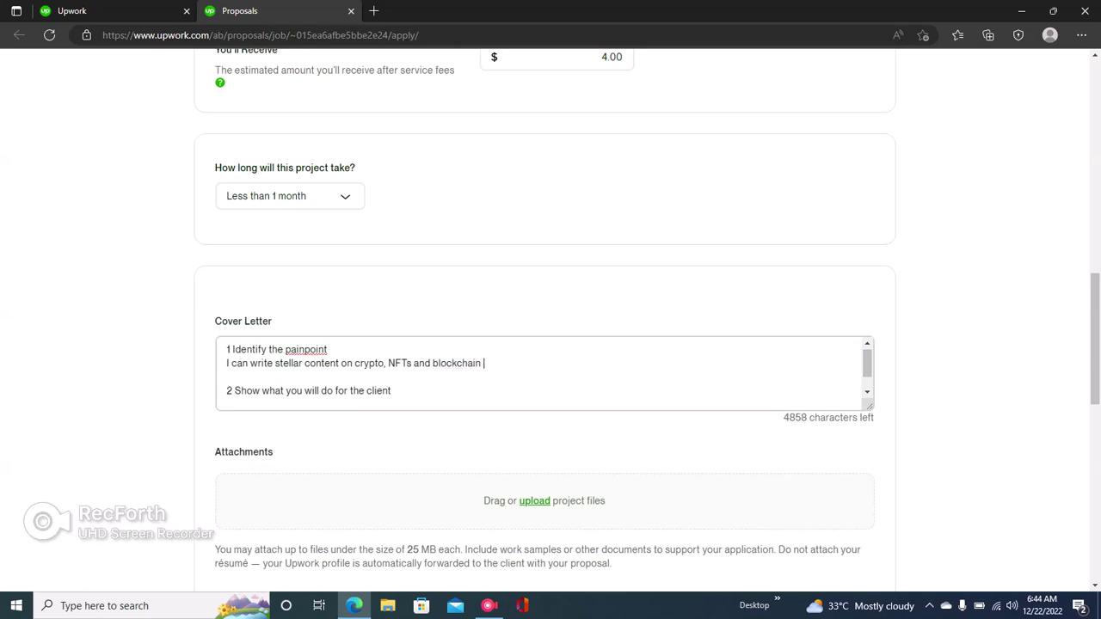
type("in simple terms.")
type("Here on")
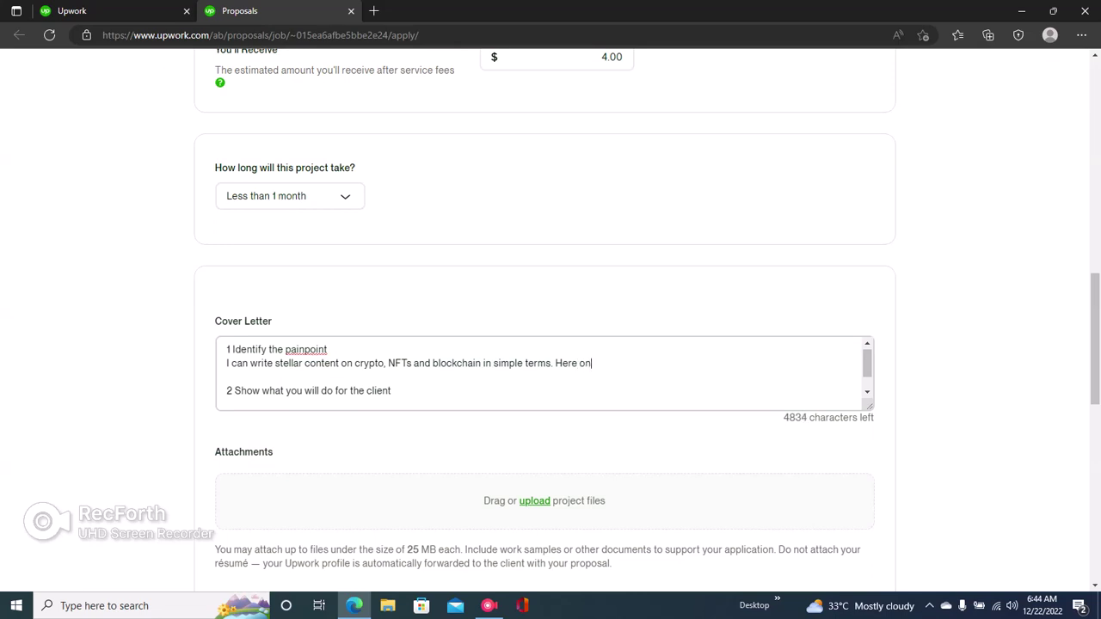
type(" upwork I've written o")
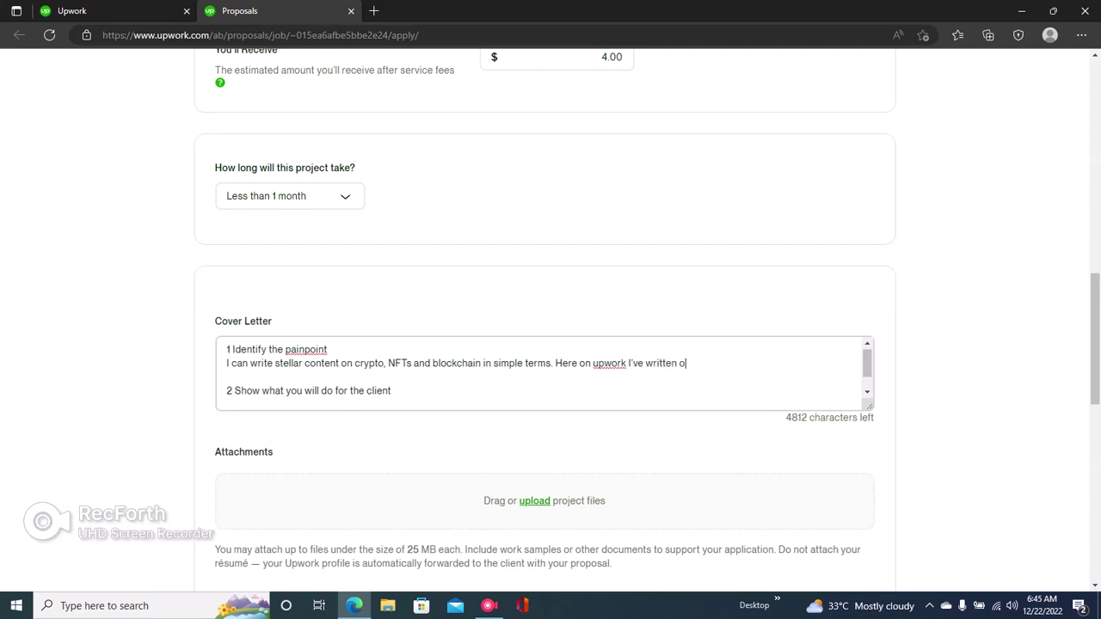
type("n similar topics, and as a ")
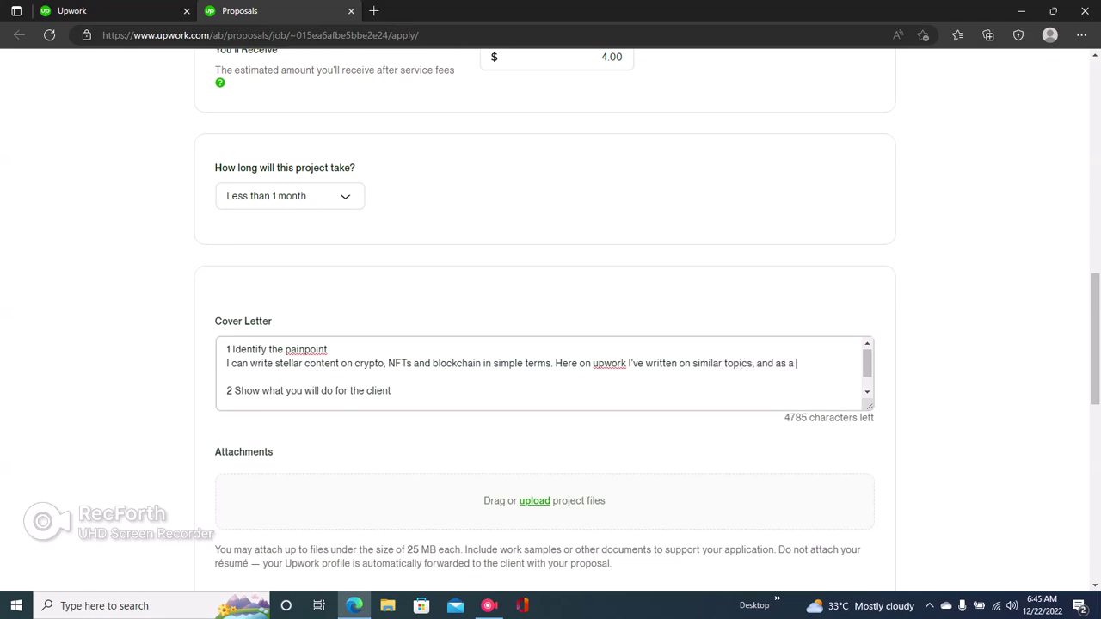
type("crypto enthusia")
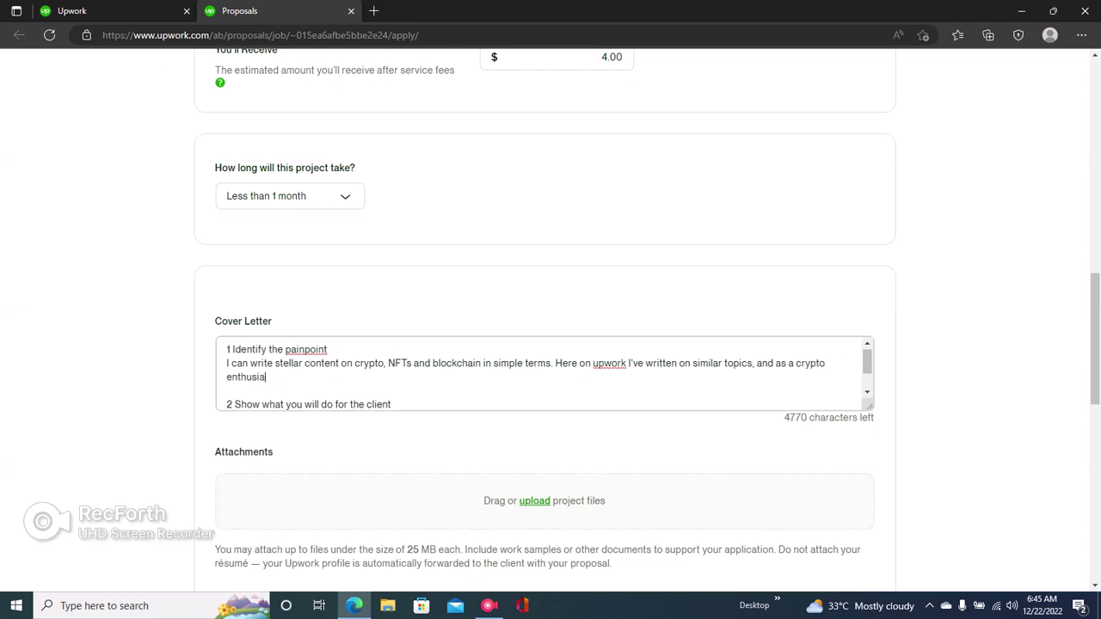
type("st.")
type("will write top -notch ")
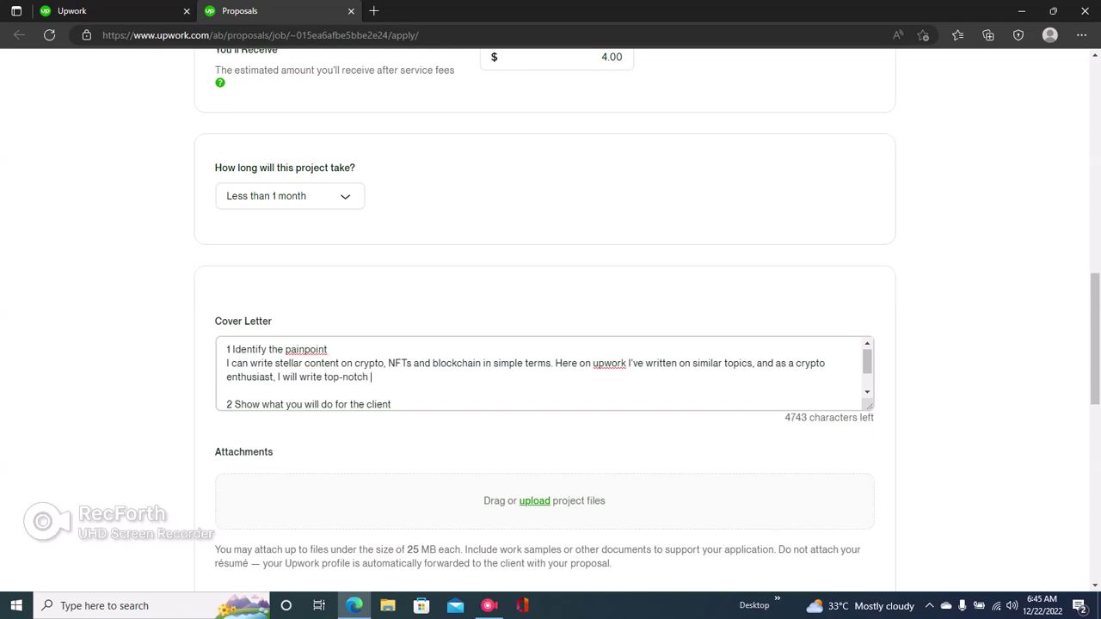
type("content ")
type("for y=")
key("BackSpace")
key("BackSpace")
key("BackSpace")
type("any audie")
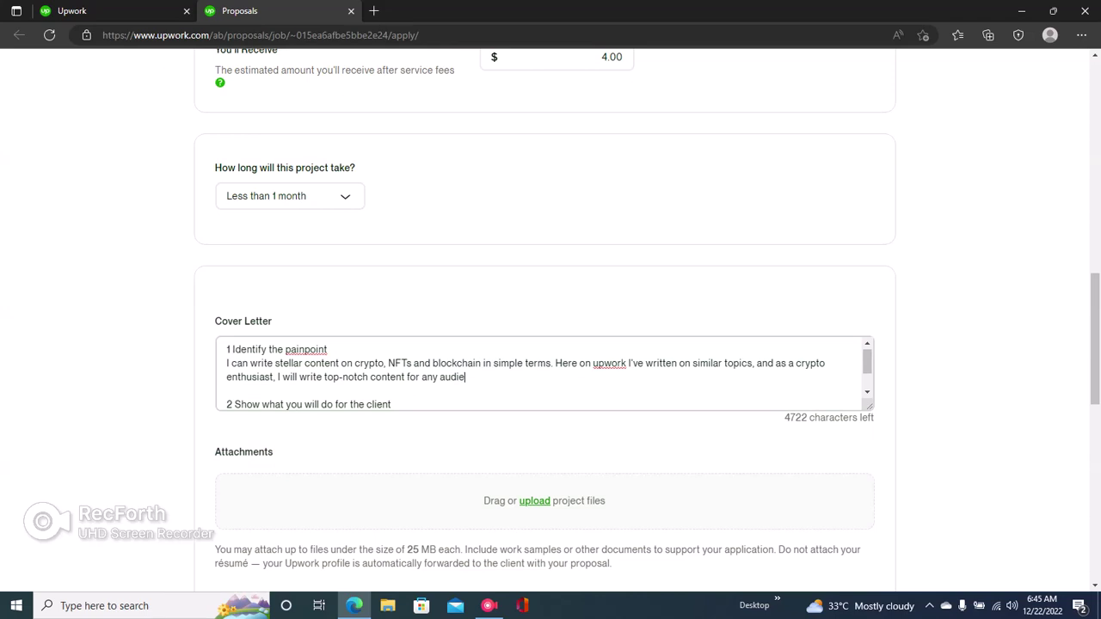
type("nce i")
key("BackSpace")
type("you choose.")
Under point 2, write that you've written for Binance, Bloomberg and Kraken and would love to work for them
scroll(544, 374, "down", 1)
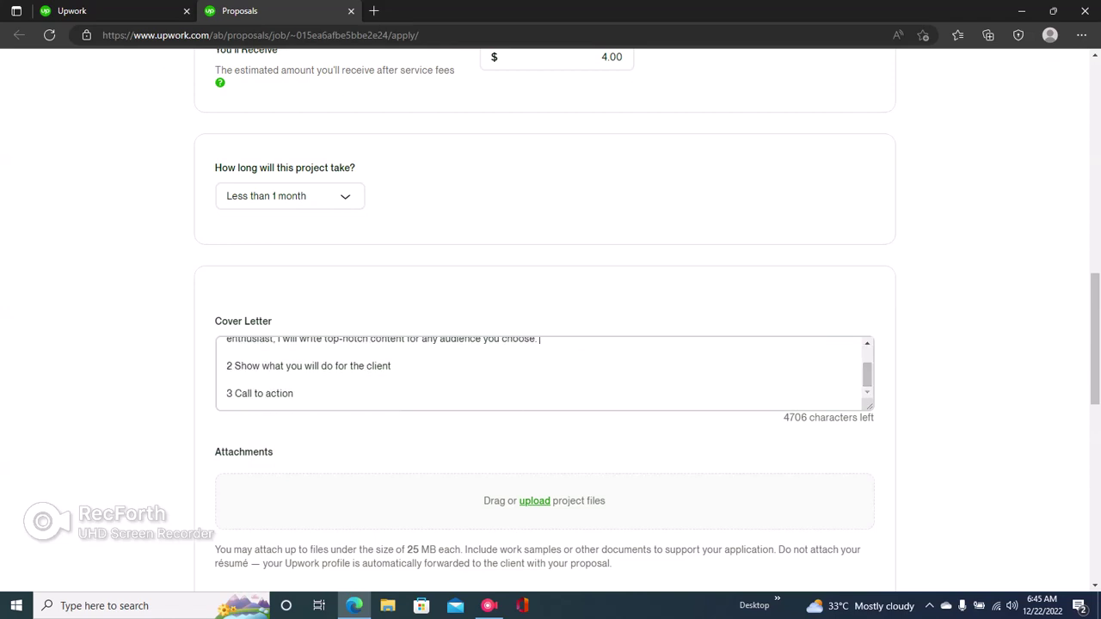
key("Return")
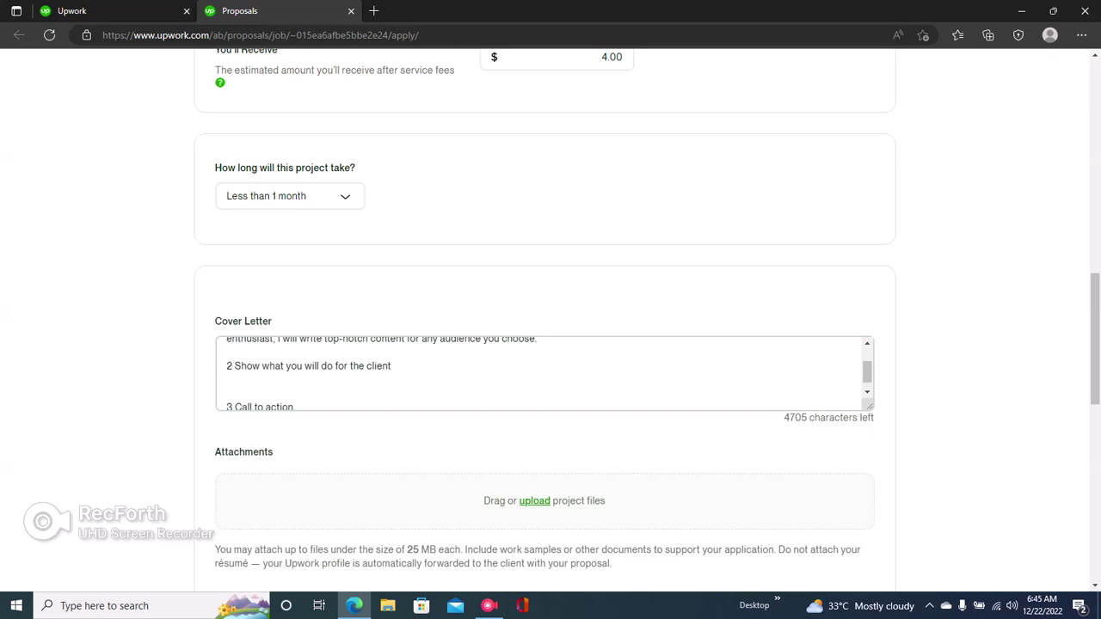
type("I have written for Binance.")
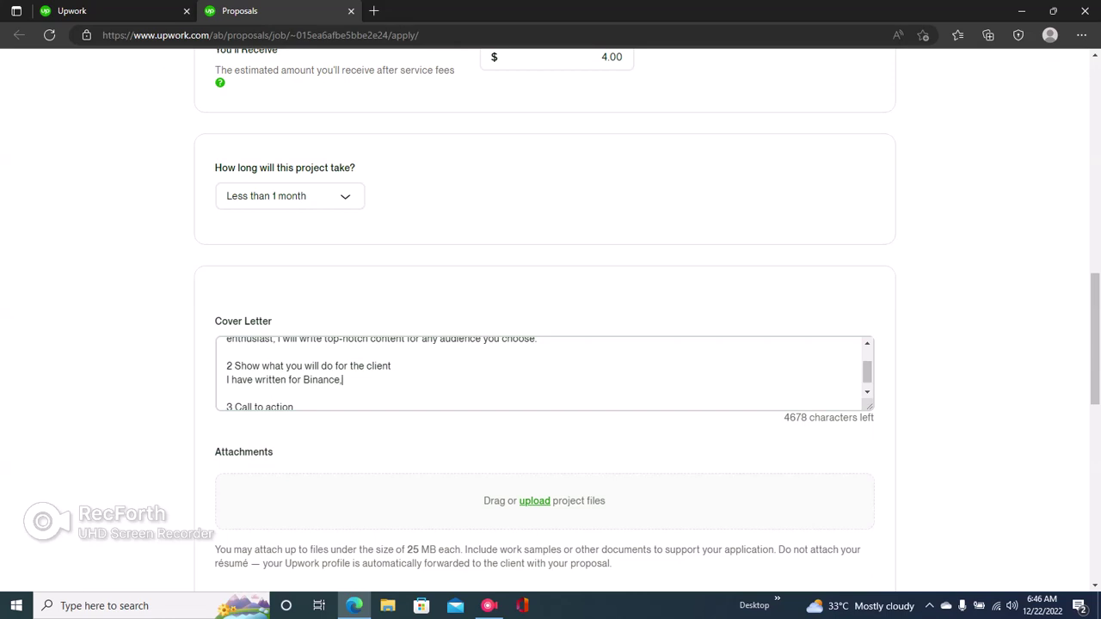
key("BackSpace")
type(", Bloomberg and crypto ")
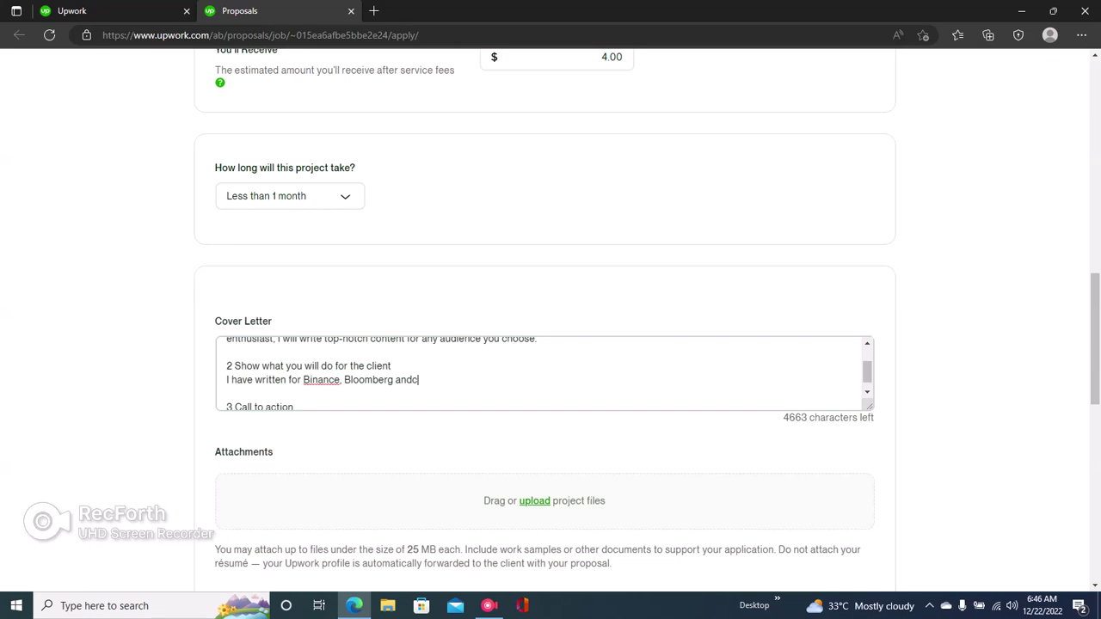
type(" brokers like")
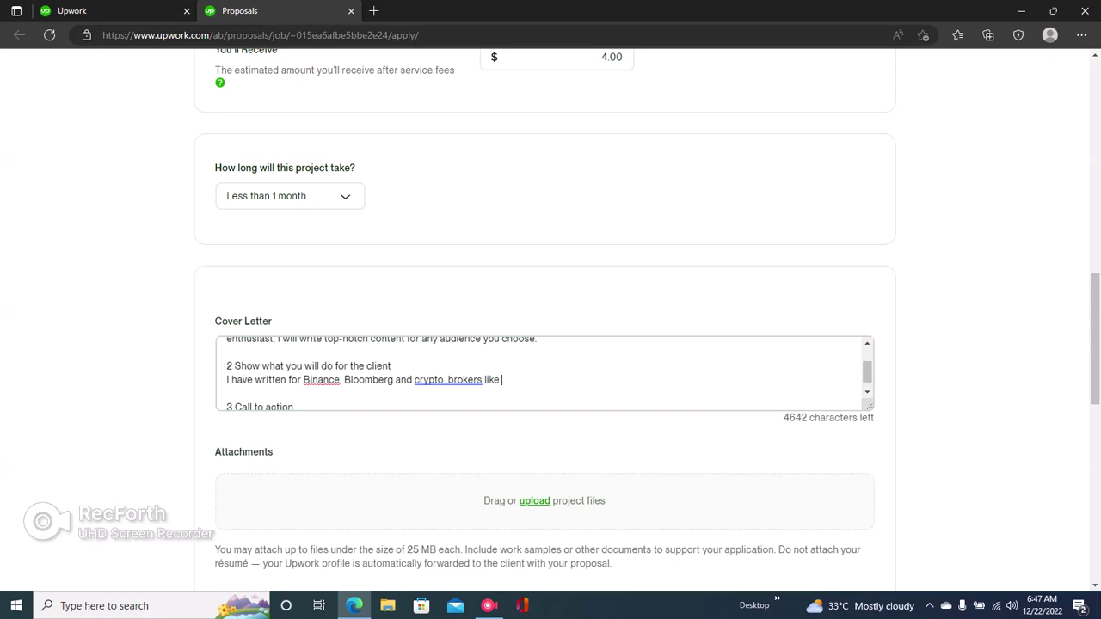
type(" Kraken andi wouldlo")
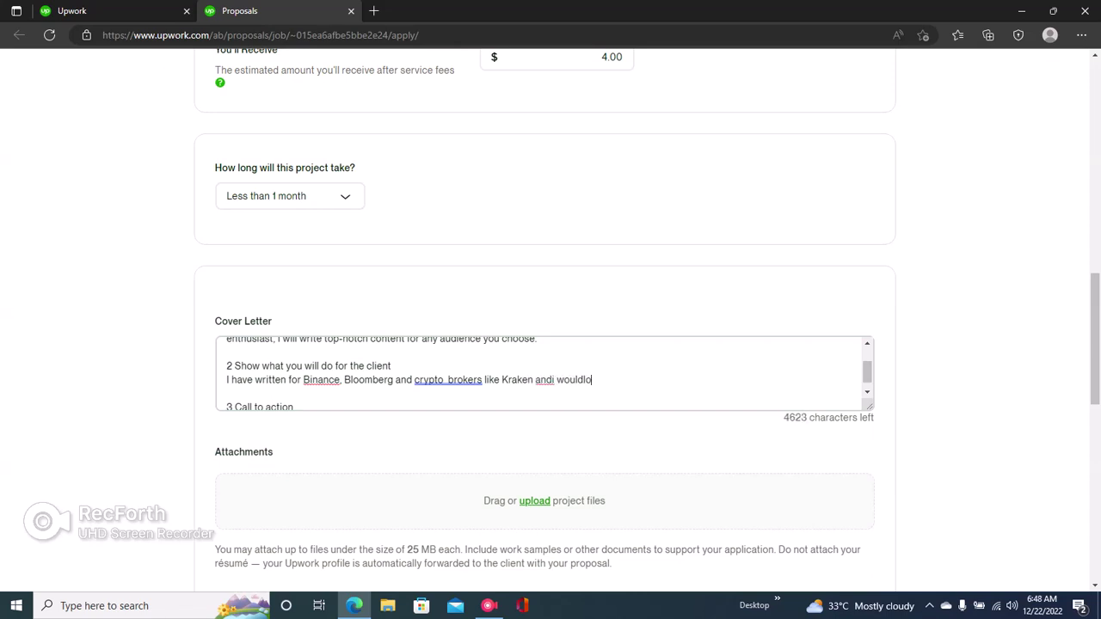
type("ve to work for you.")
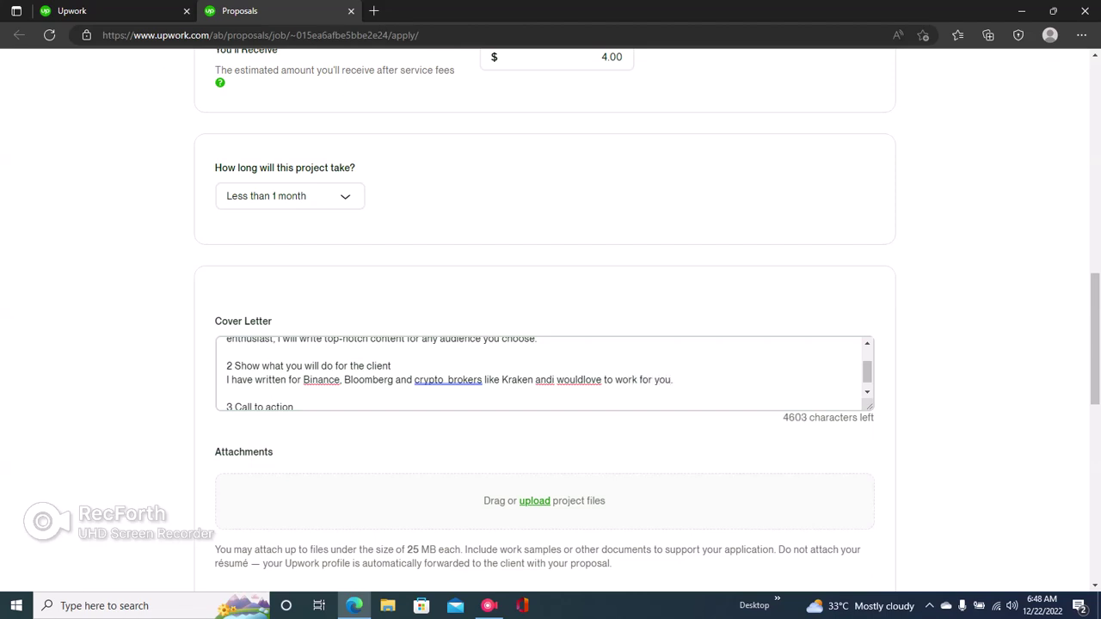
Correct 'andi' and 'wouldlove' using the spelling suggestions
right_click(545, 379)
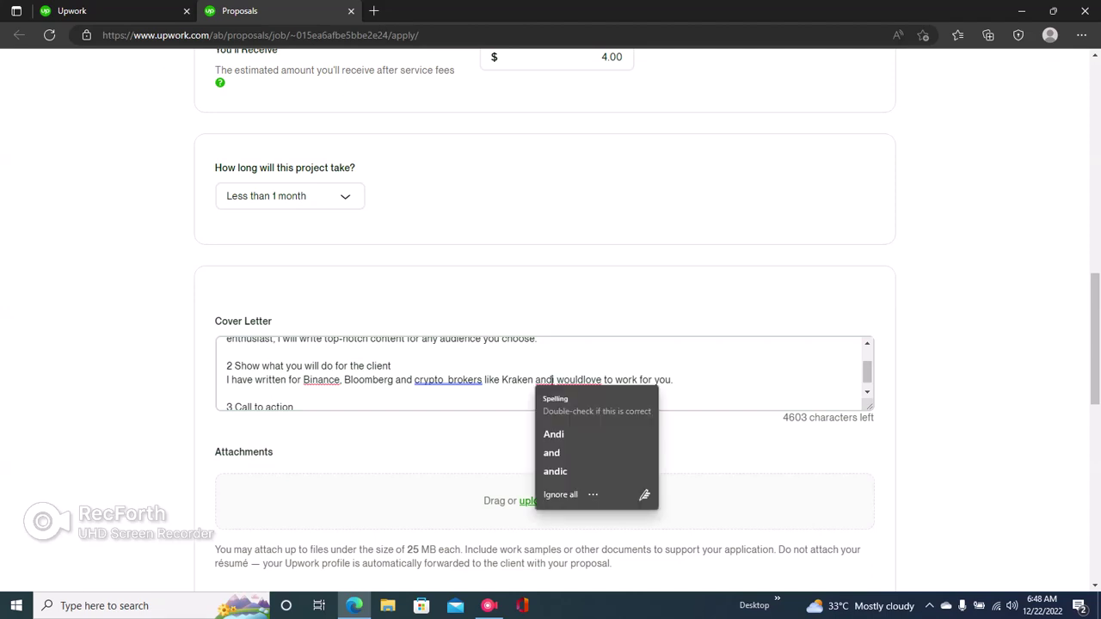
left_click(547, 474)
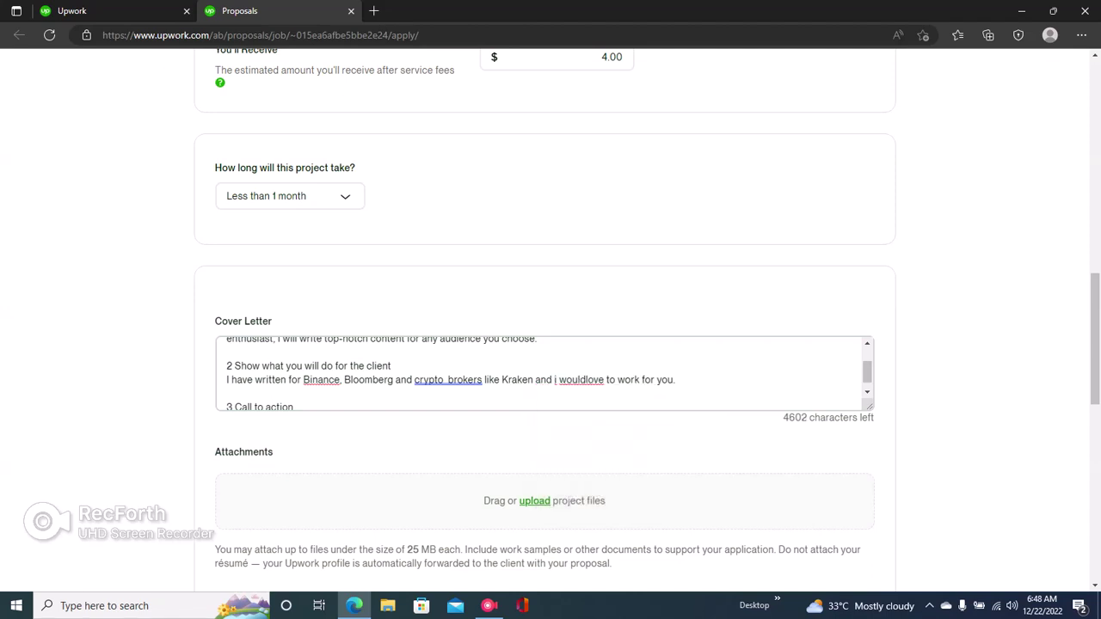
right_click(581, 379)
left_click(592, 433)
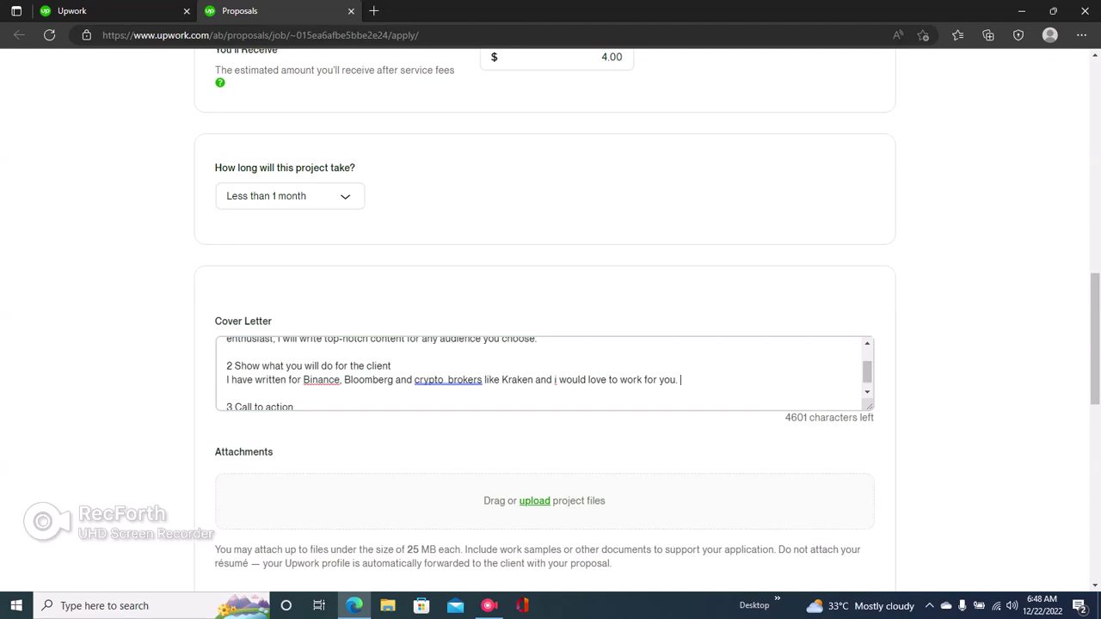
Add 'As a graduate of finance, I understand the intricacies of crypto…' and fix 'understandthe'
type("As a graduate of finance")
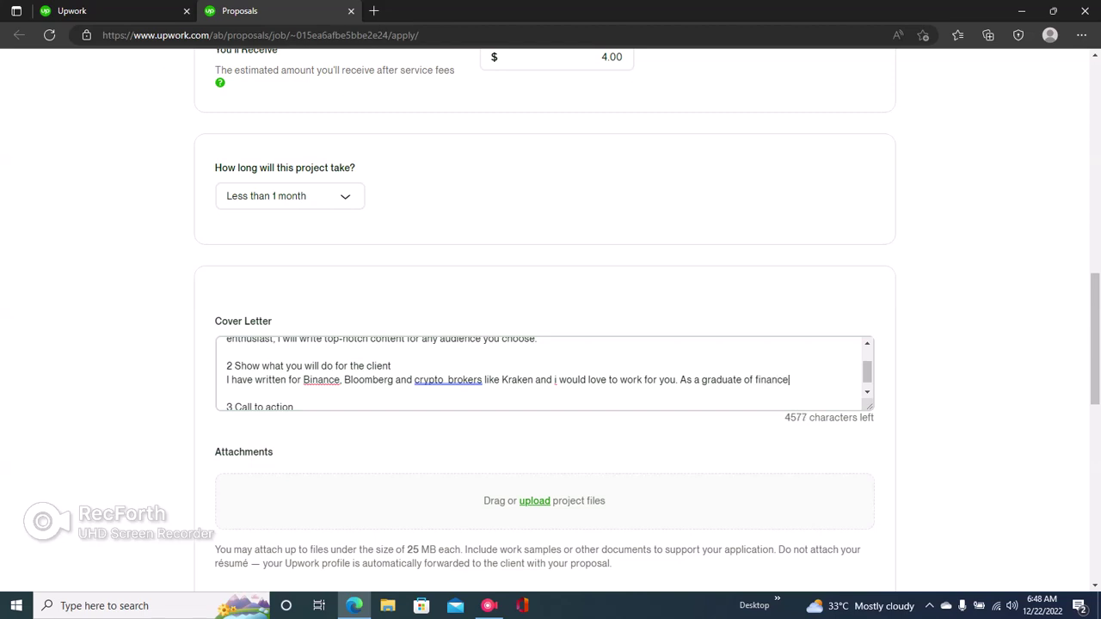
type(", I understandthe")
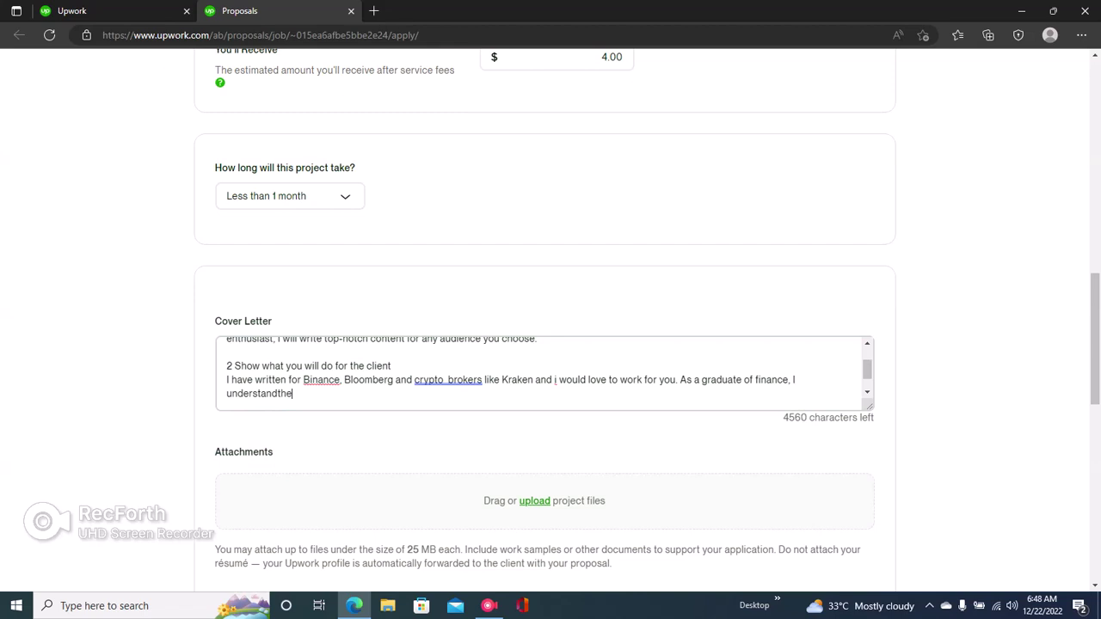
type(" intricacies of cryp")
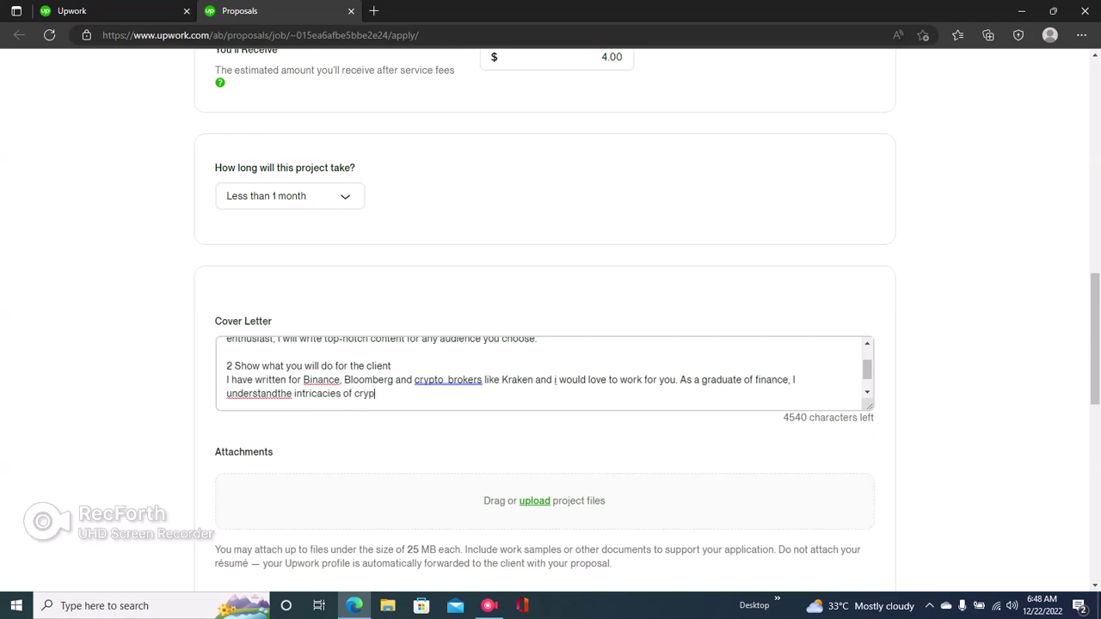
type("to and the world of finan")
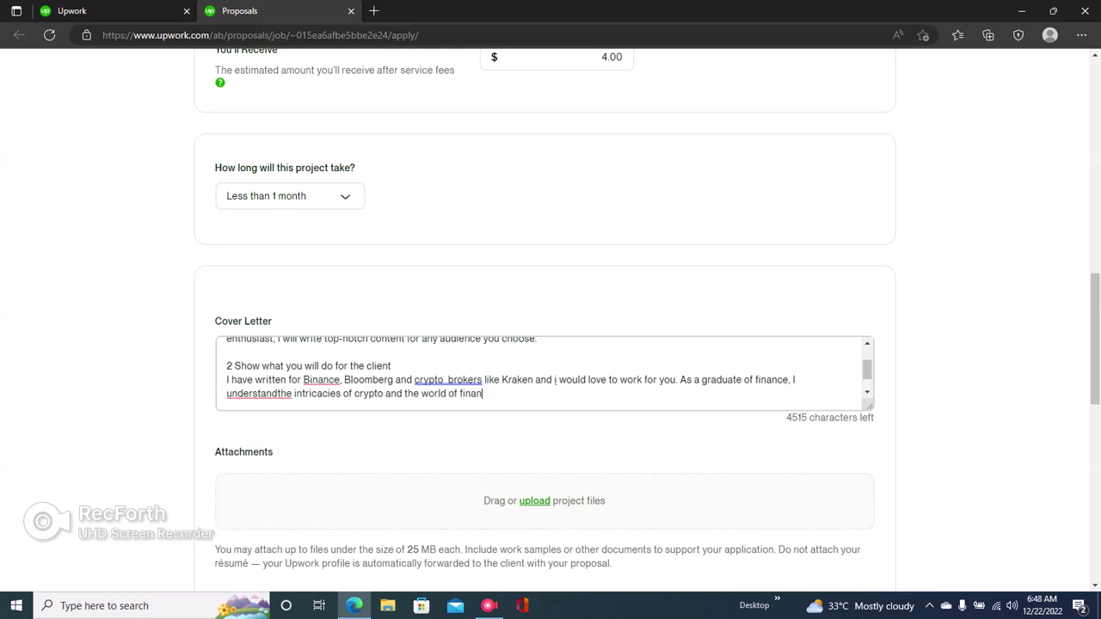
type("ce in general.")
left_click(276, 393)
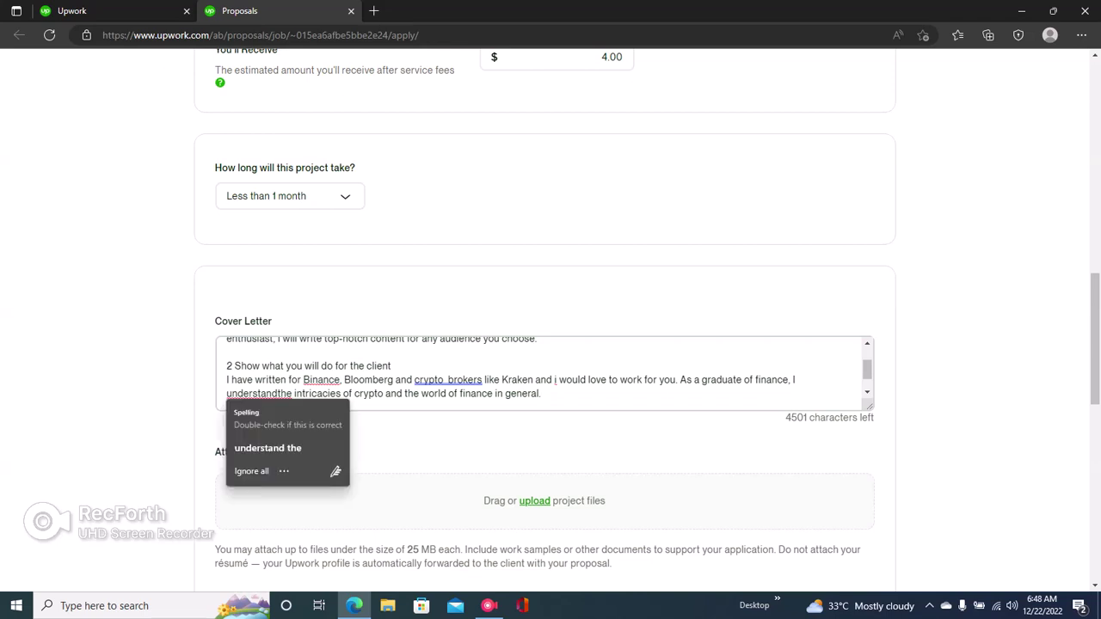
left_click(268, 448)
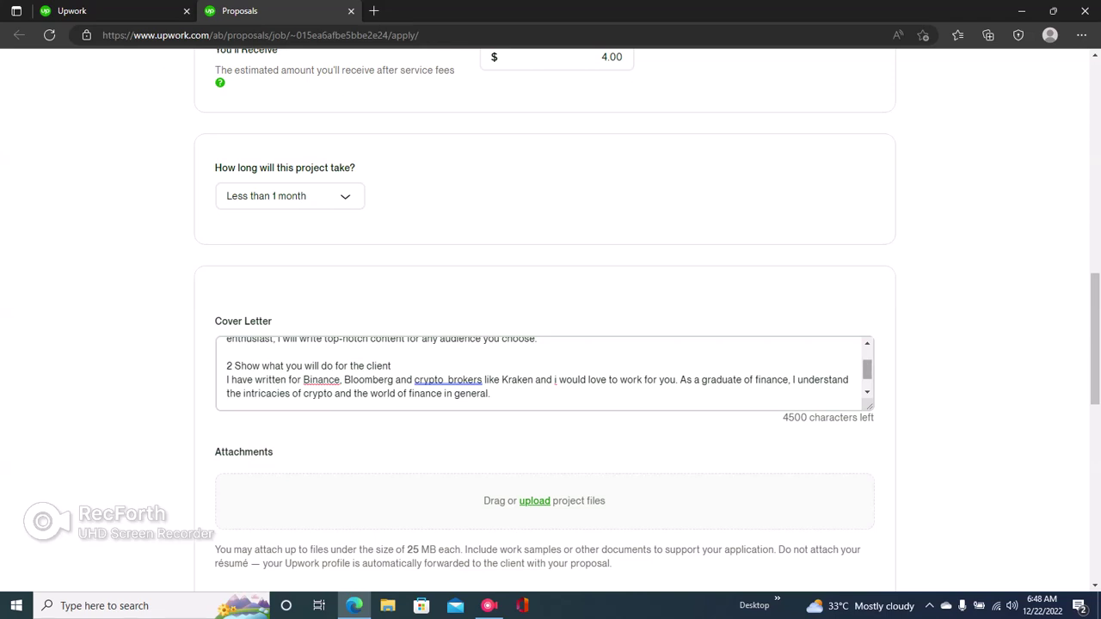
scroll(549, 371, "down", 1)
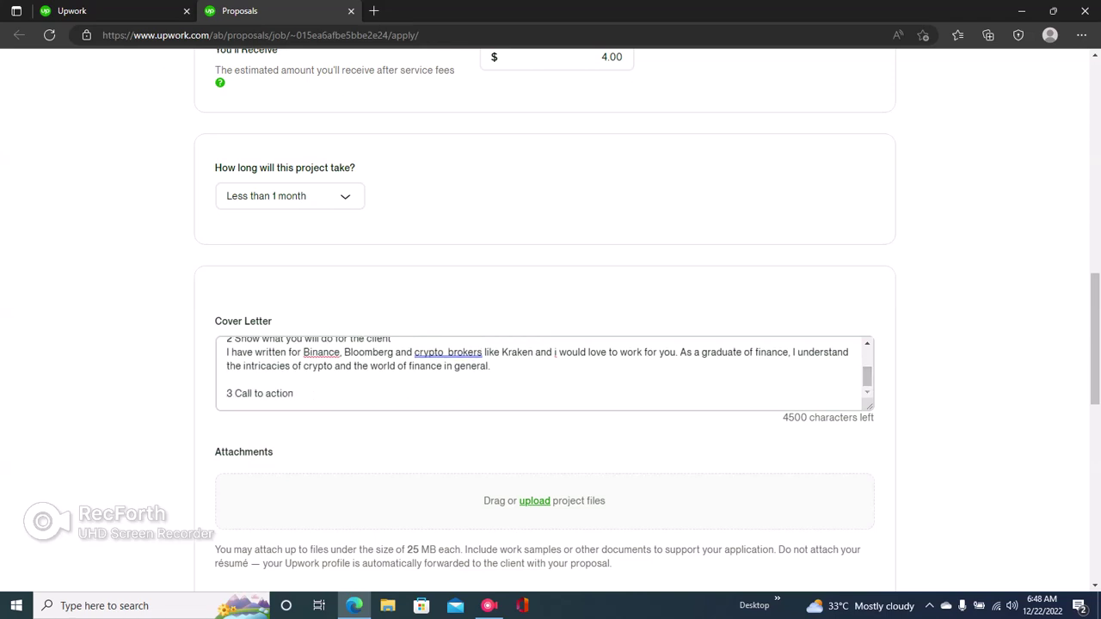
Under '3 Call to action', add 'Think you've seen the best crypto articles? Wait till you see what I can do for you.'
left_click(295, 393)
key("Return")
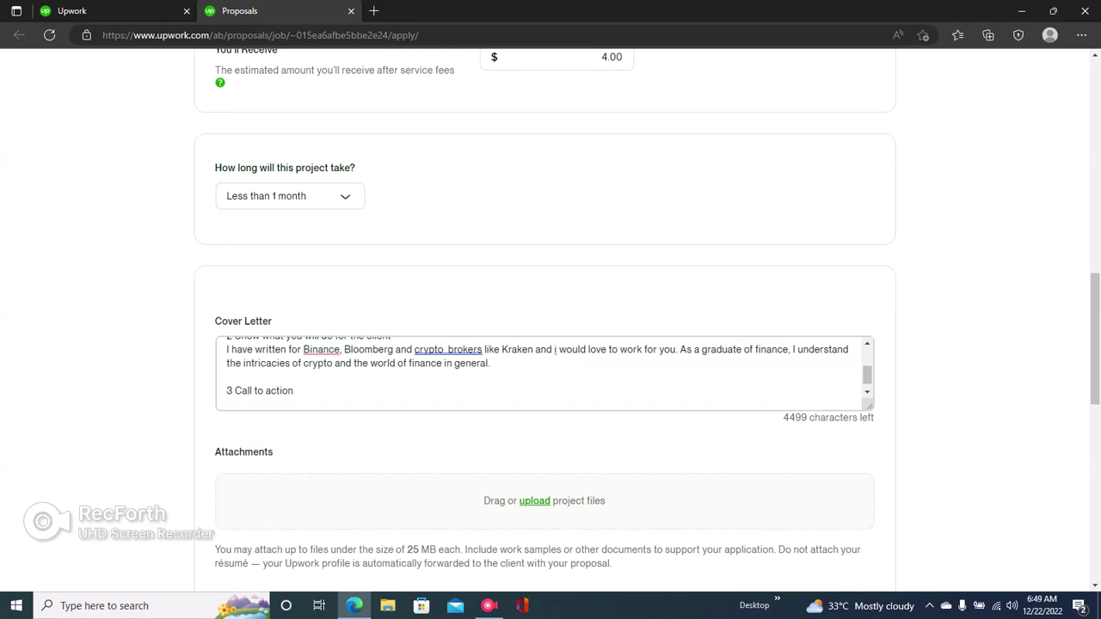
type("Think you've seen th")
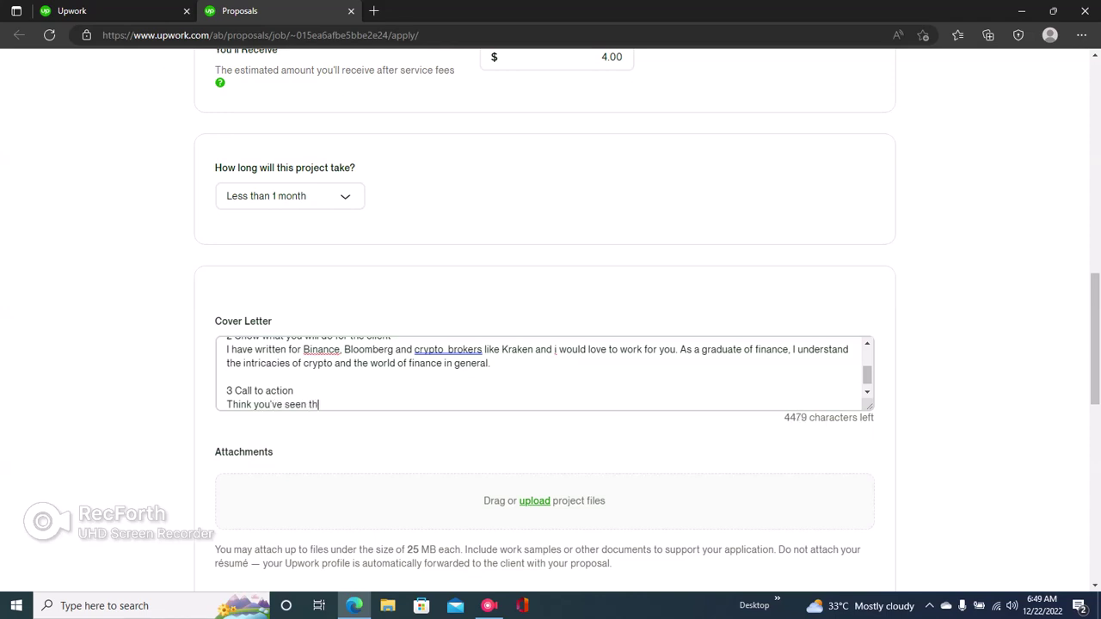
type("e best cryp")
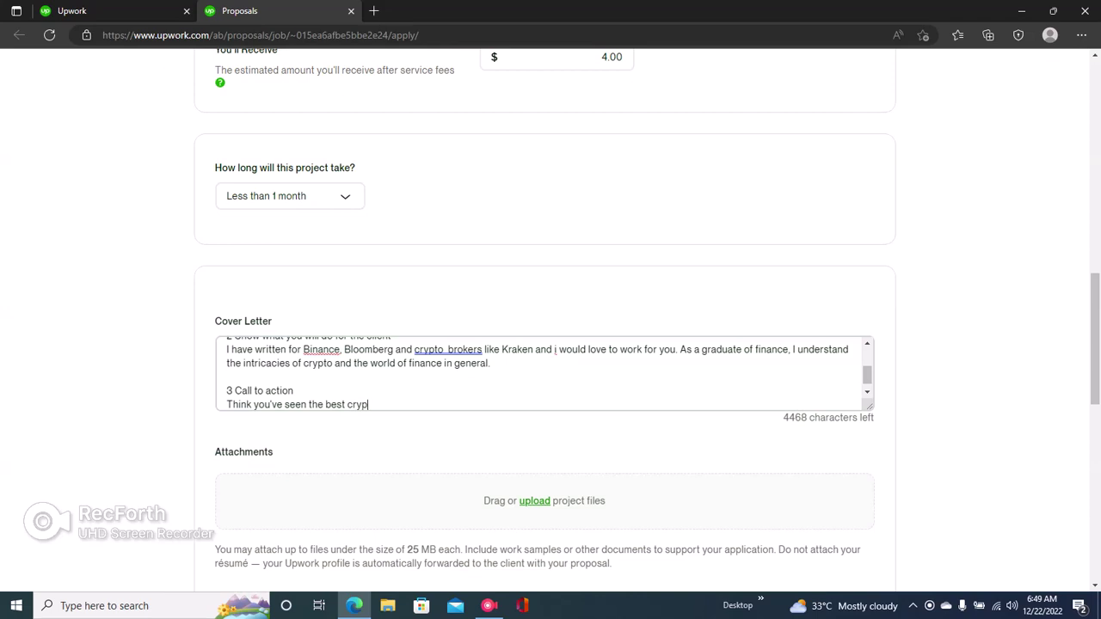
type("to articles? Wait till ")
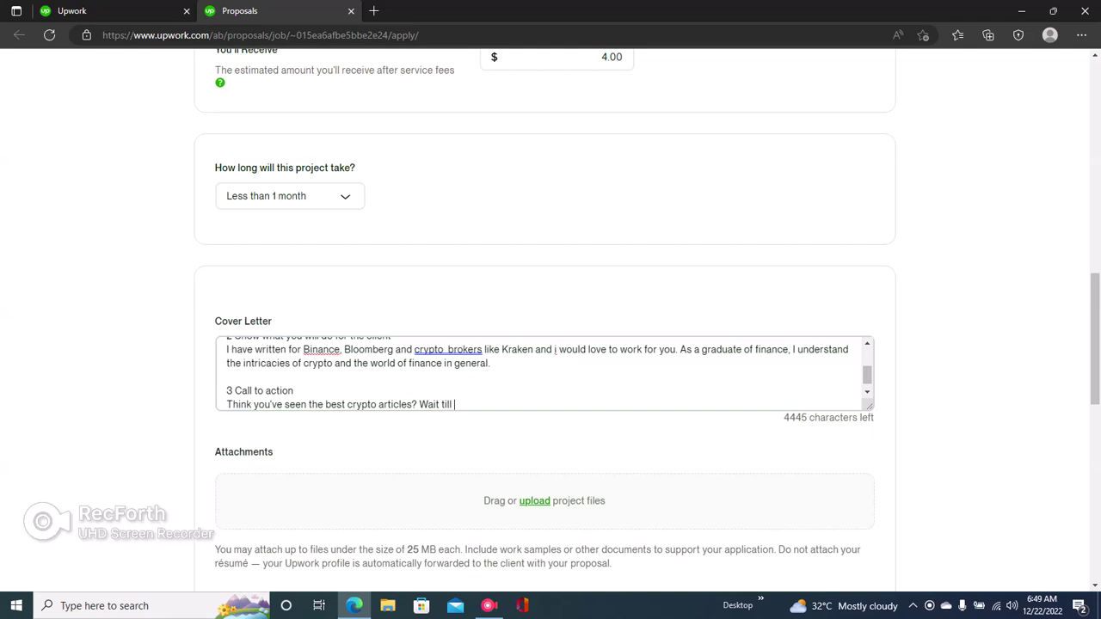
type("you see what I can do for you.")
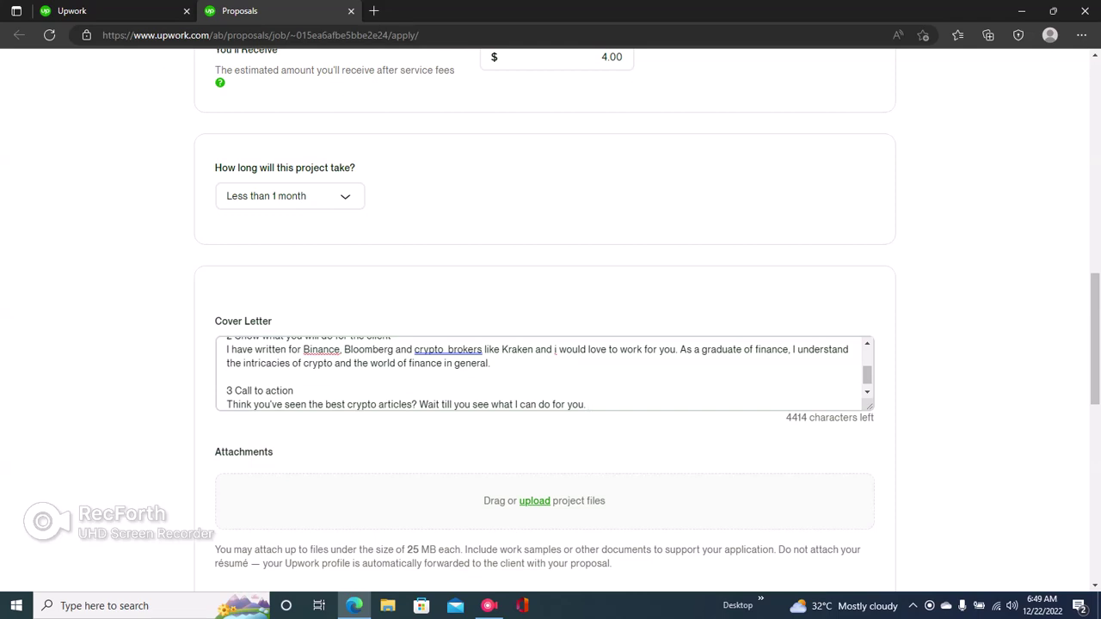
Delete the '3 Call to action' heading line from the cover letter
left_click(294, 390)
key("ctrl+shift+Left")
key("ctrl+shift+Left")
key("ctrl+shift+Left")
key("ctrl+shift+Left")
key("ctrl+shift+Left")
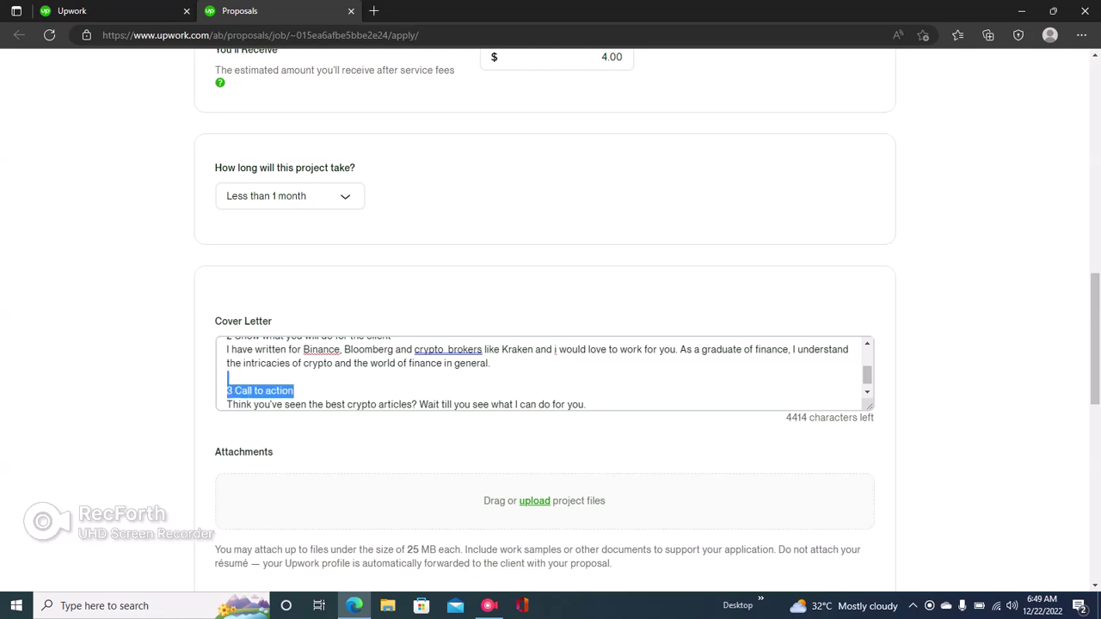
key("shift+Up")
key("shift+Down")
key("shift+Down")
key("BackSpace")
key("BackSpace")
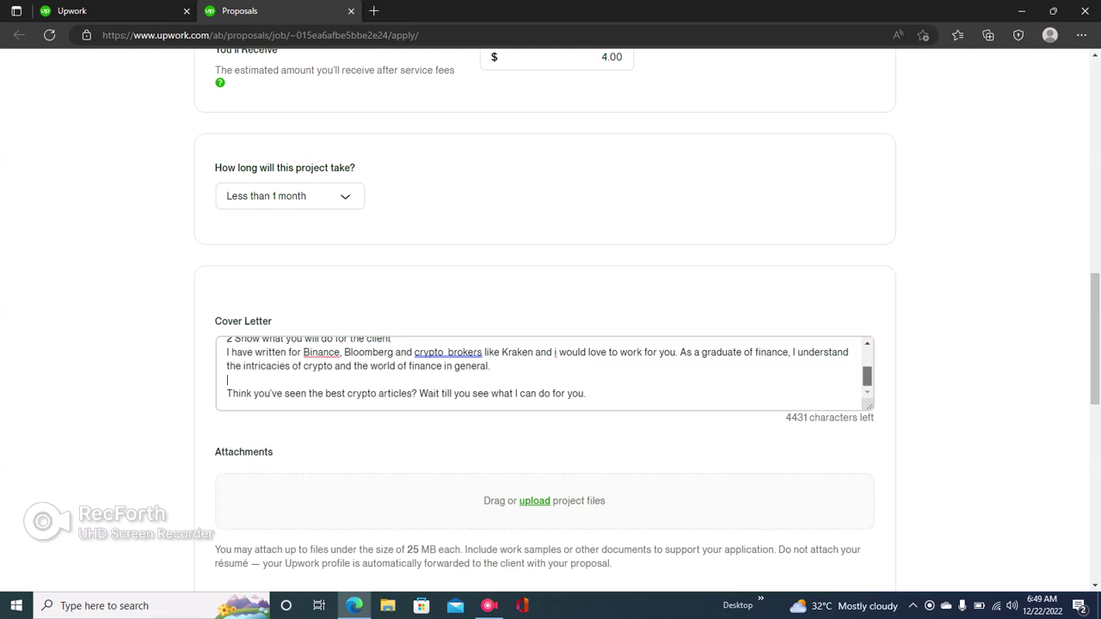
Delete the '2 Show what you will do for the client' and '1 Identify the painpoint' headings
scroll(543, 373, "up", 1)
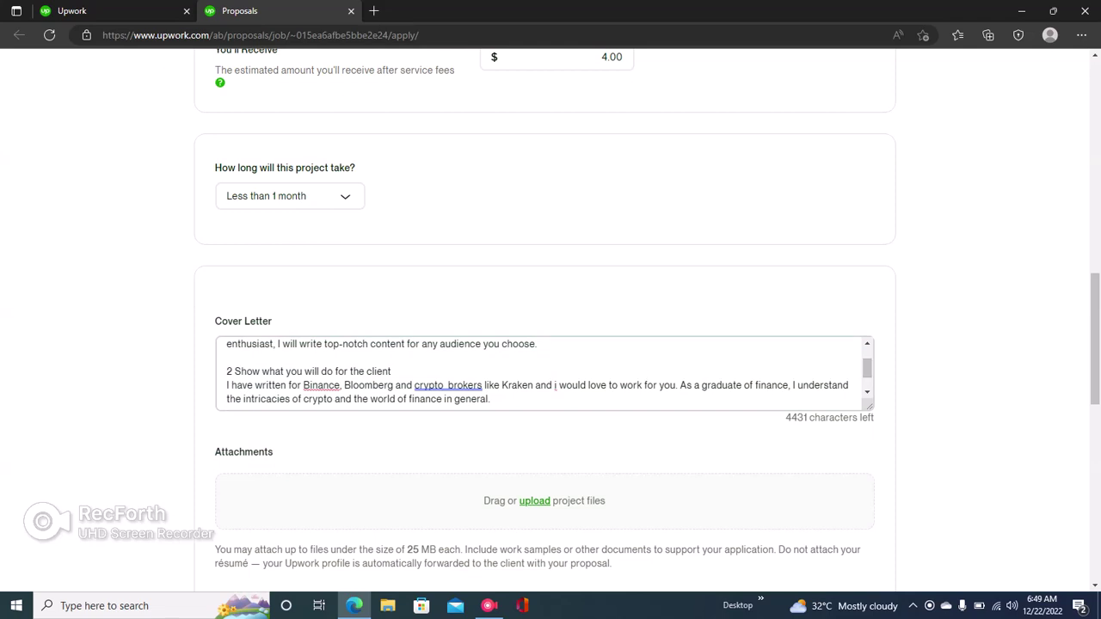
left_click_drag(393, 370, 227, 393)
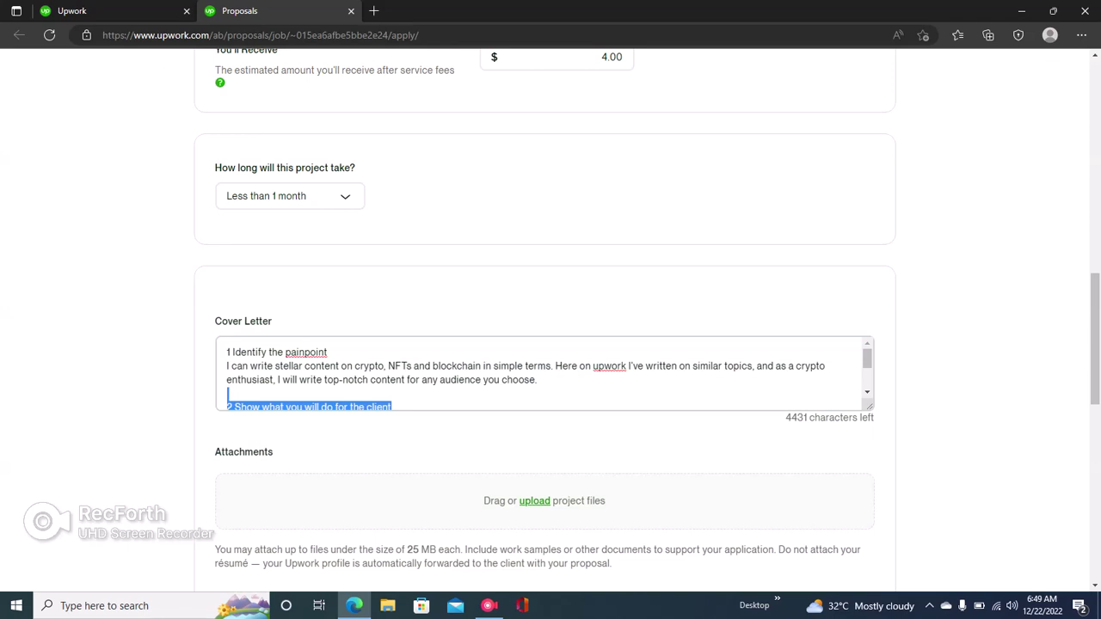
key("BackSpace")
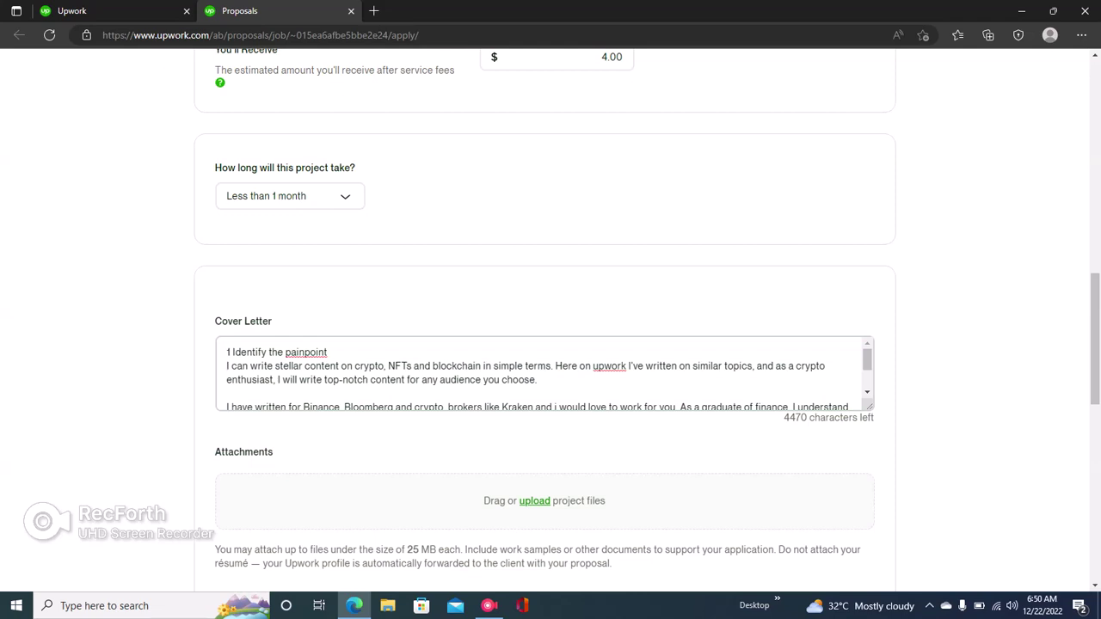
key("BackSpace")
key("BackSpace")
key("BackSpace")
key("BackSpace")
key("BackSpace")
key("BackSpace")
key("BackSpace")
key("BackSpace")
key("BackSpace")
key("BackSpace")
key("BackSpace")
key("BackSpace")
key("BackSpace")
key("BackSpace")
key("BackSpace")
key("BackSpace")
key("BackSpace")
key("BackSpace")
key("BackSpace")
key("BackSpace")
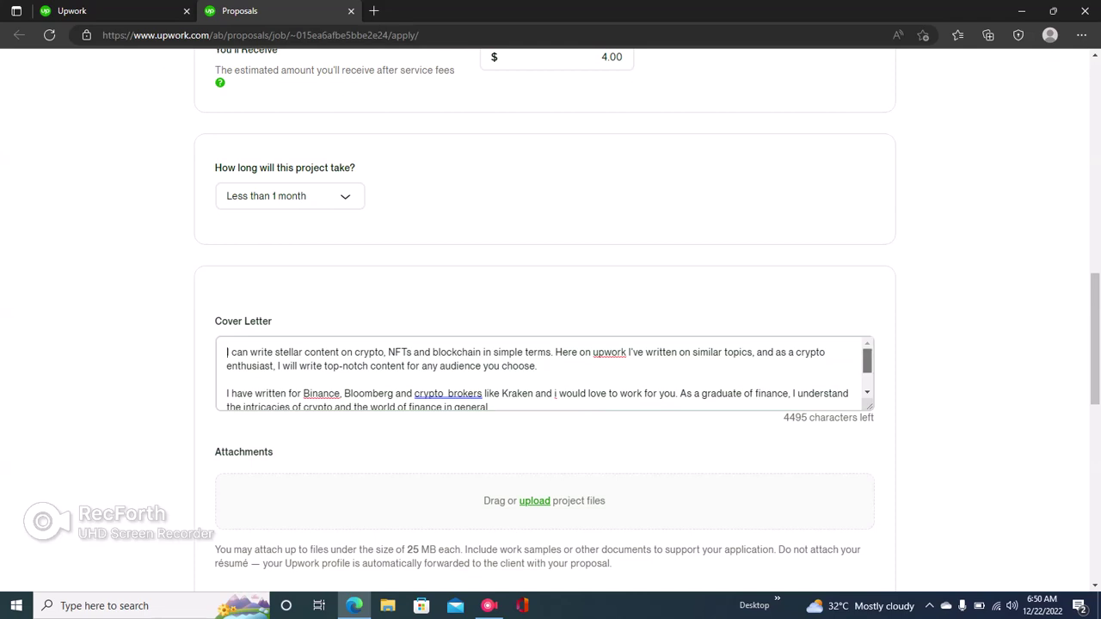
scroll(544, 374, "down", 1)
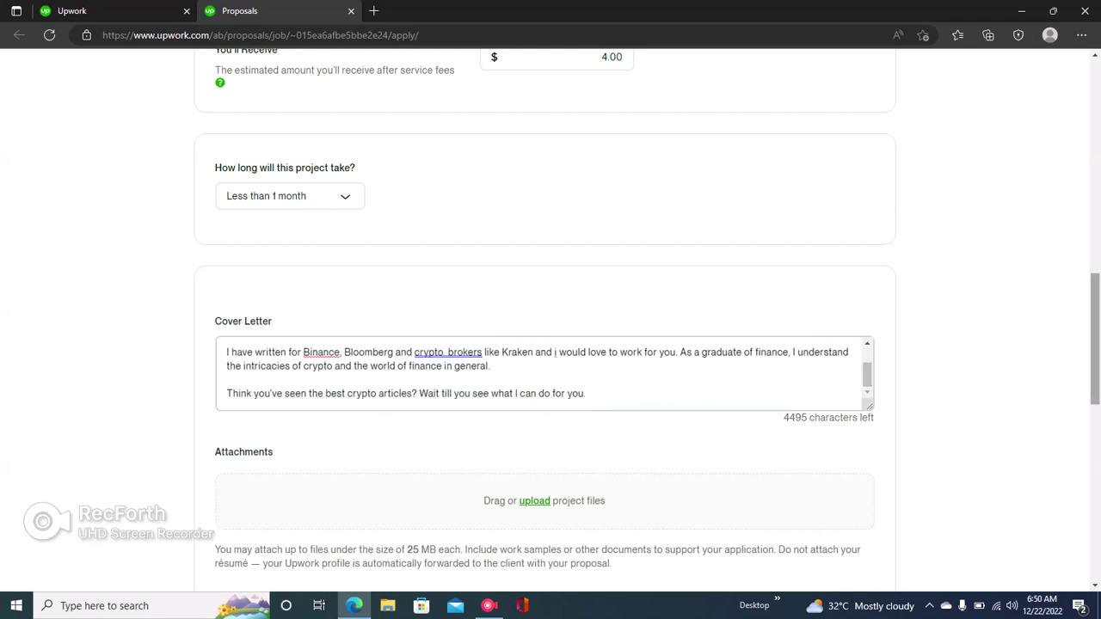
scroll(551, 319, "down", 4)
scroll(550, 320, "down", 3)
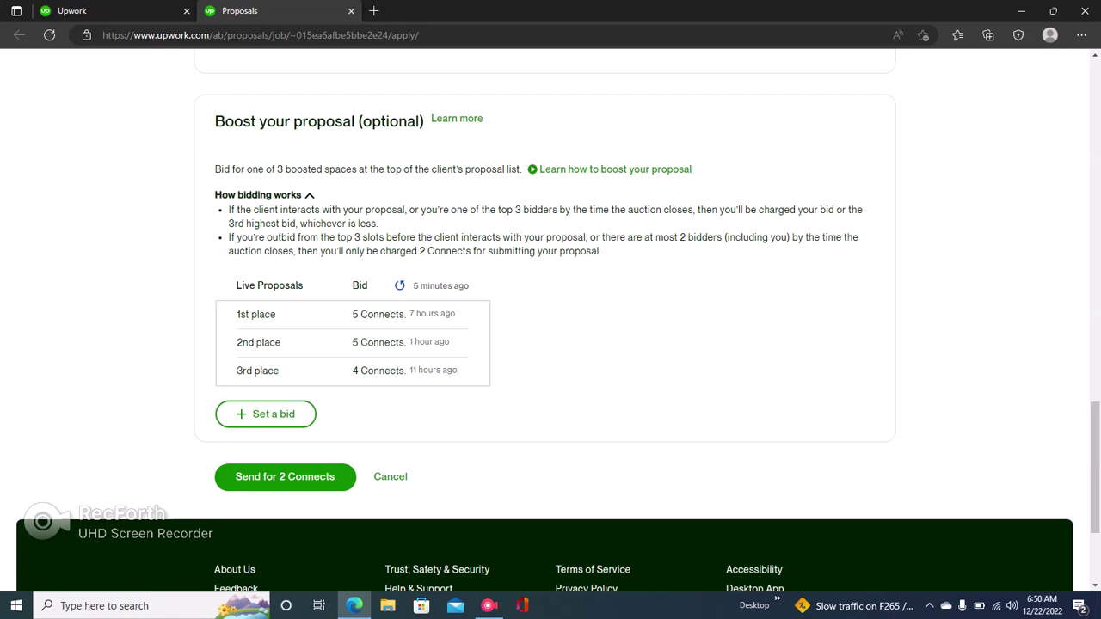
Set a proposal boost bid of 5 Connects
left_click(265, 414)
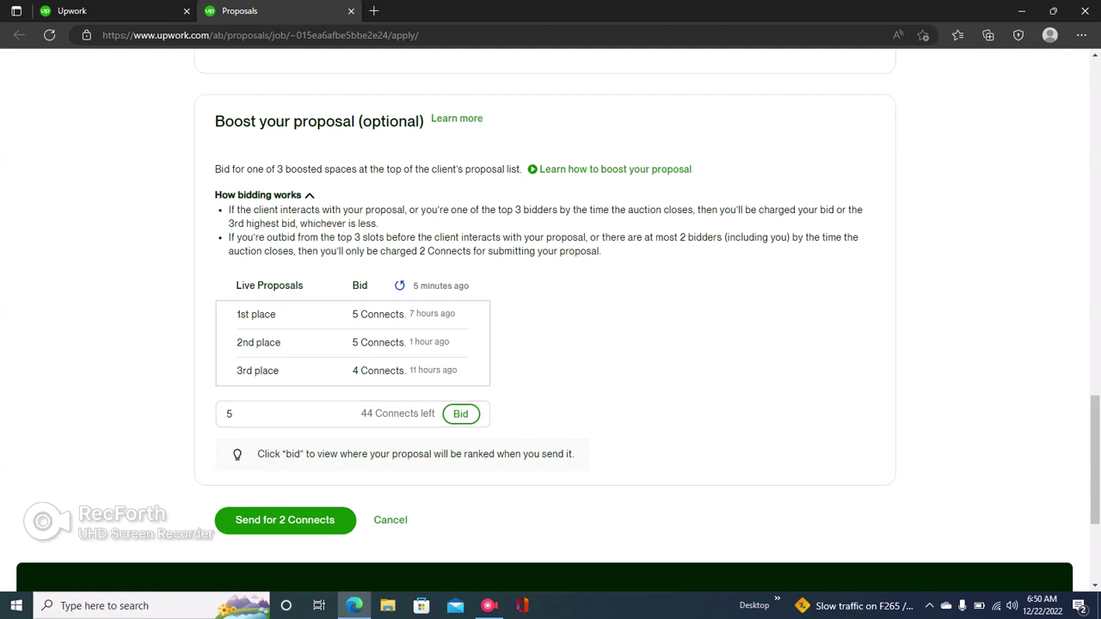
left_click(232, 413)
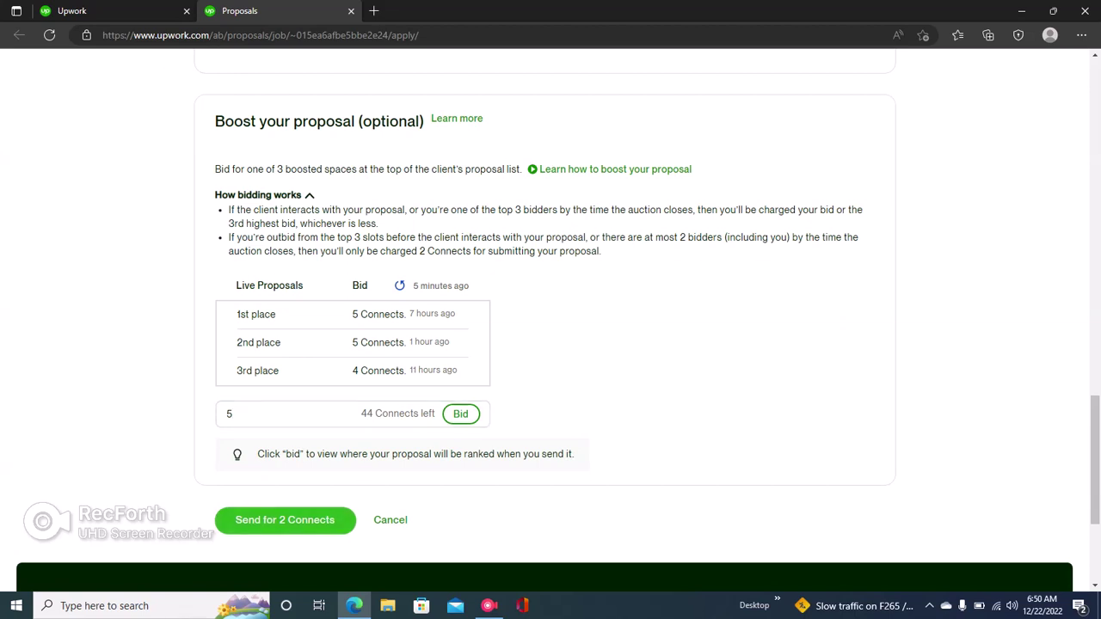
Send the proposal and agree to Upwork's payment policies
left_click(284, 520)
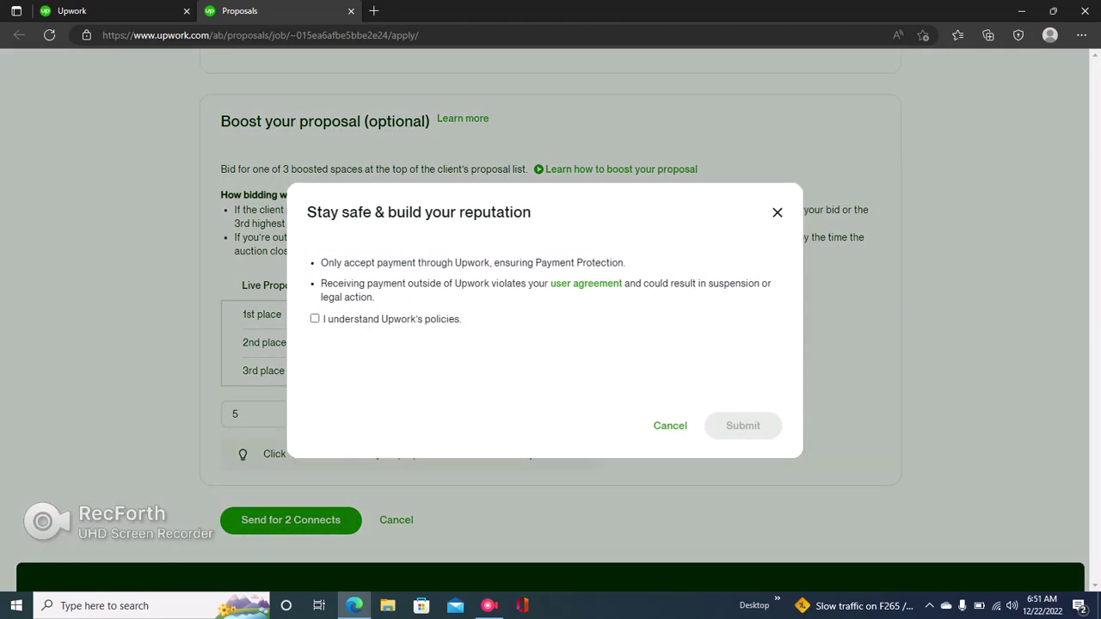
left_click(315, 319)
left_click(742, 425)
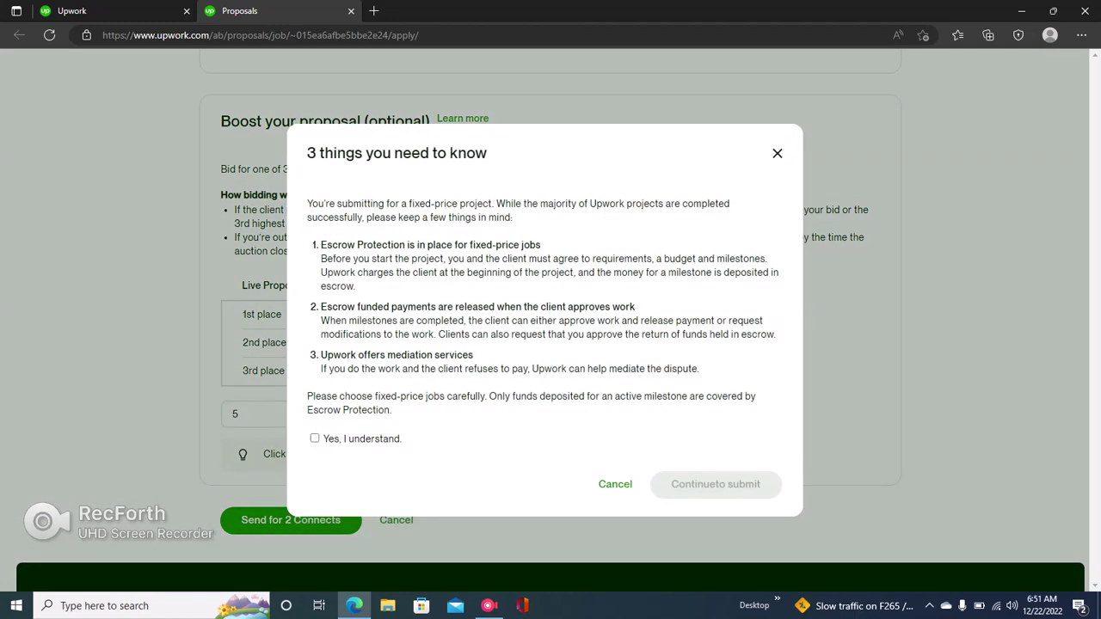
Acknowledge the fixed-price escrow notice and confirm sending for 5 Connects
left_click(315, 438)
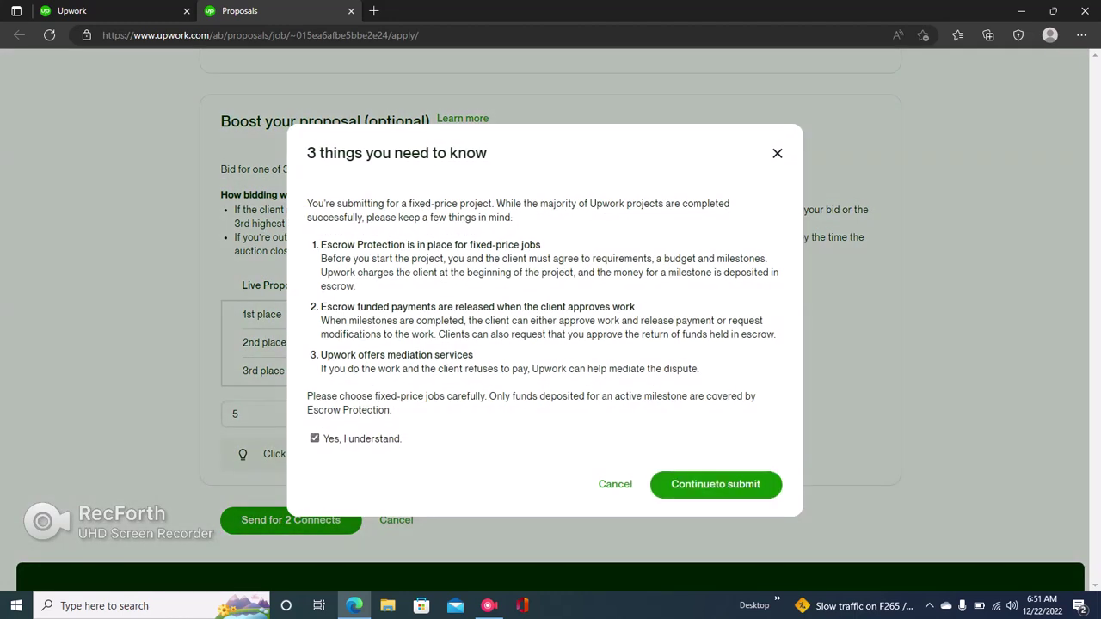
left_click(715, 484)
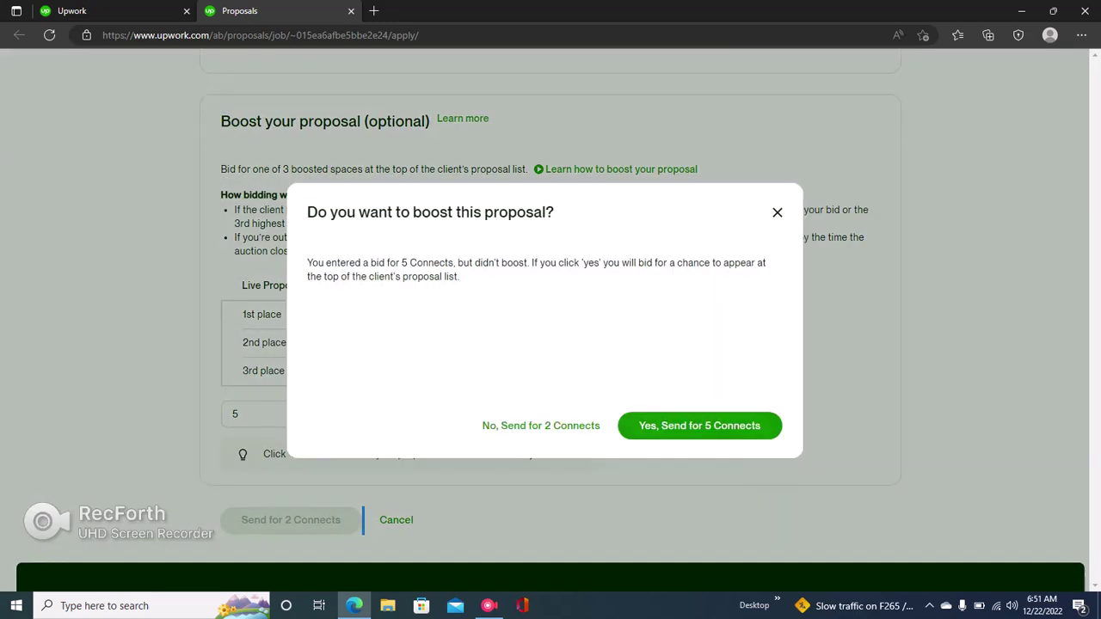
left_click(700, 425)
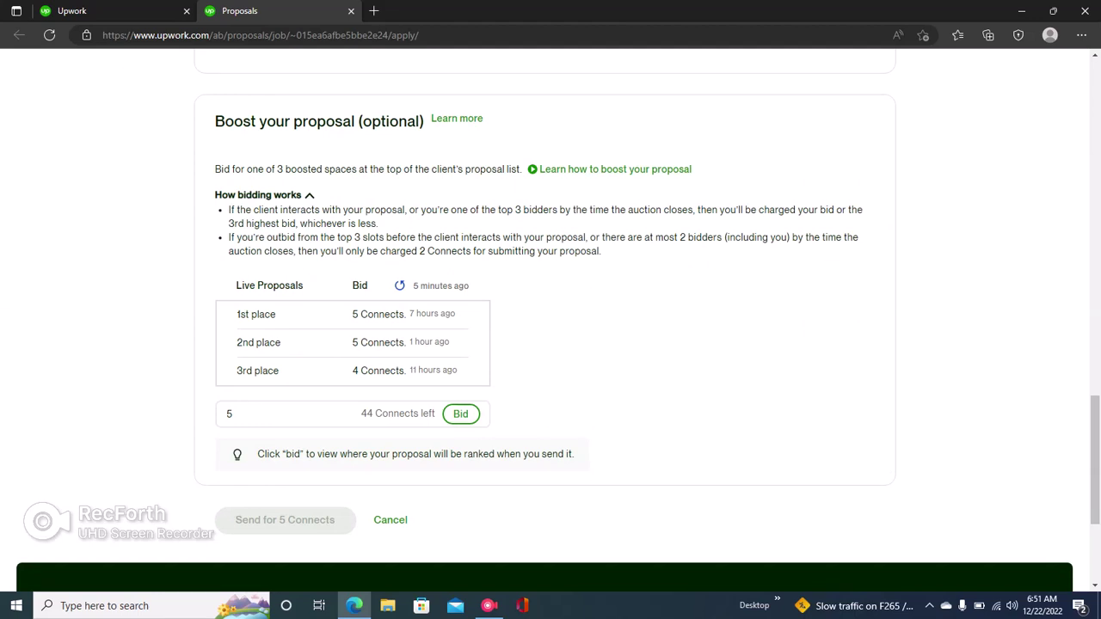